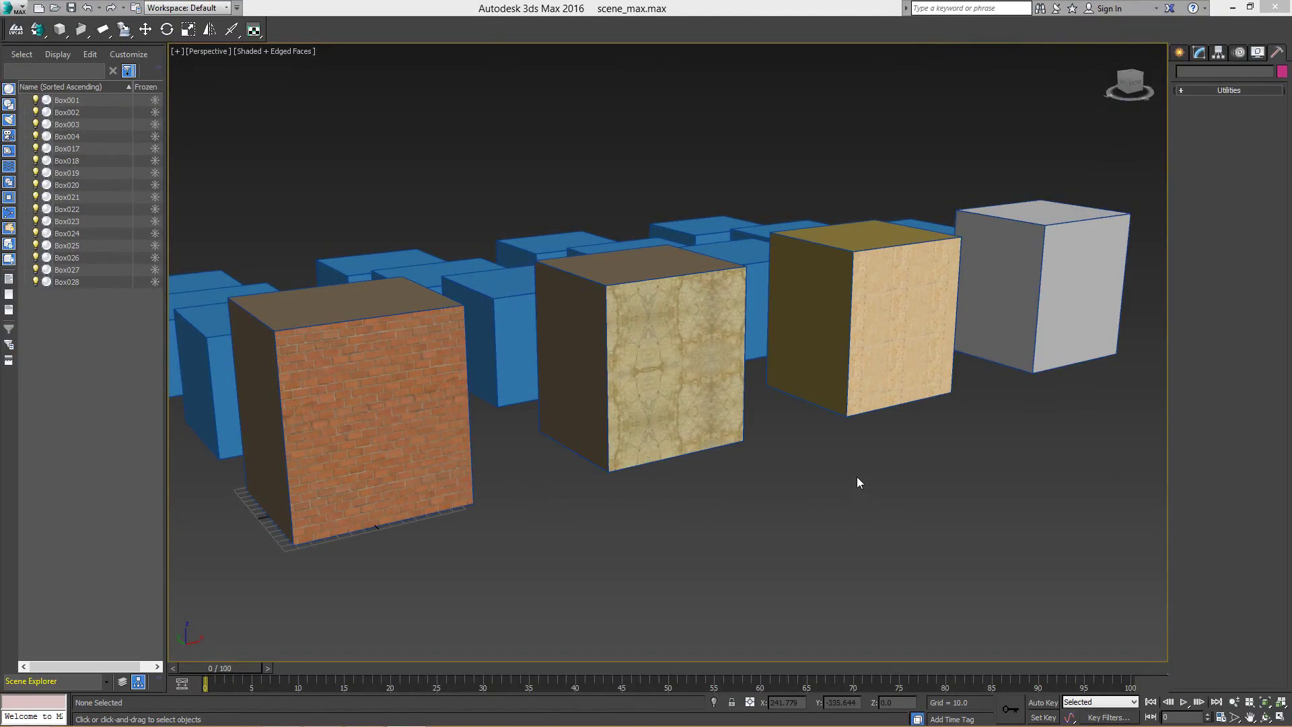
# Step: Draw a plane-mapped Rect UV rectangle on the marble box's front face and adjust its corner to about 131 by 103
pyautogui.click(254, 29)
pyautogui.moveTo(254, 30); pyautogui.dragTo(253, 53)
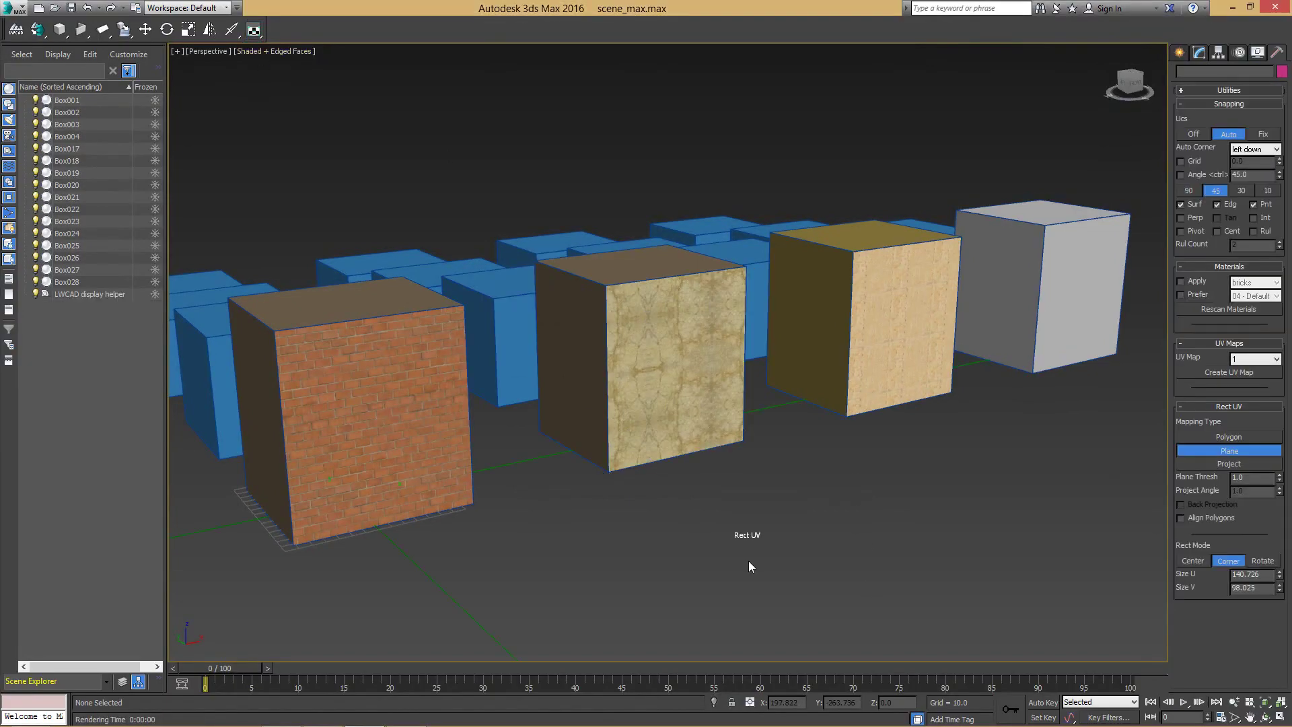
pyautogui.moveTo(638, 320); pyautogui.dragTo(761, 420)
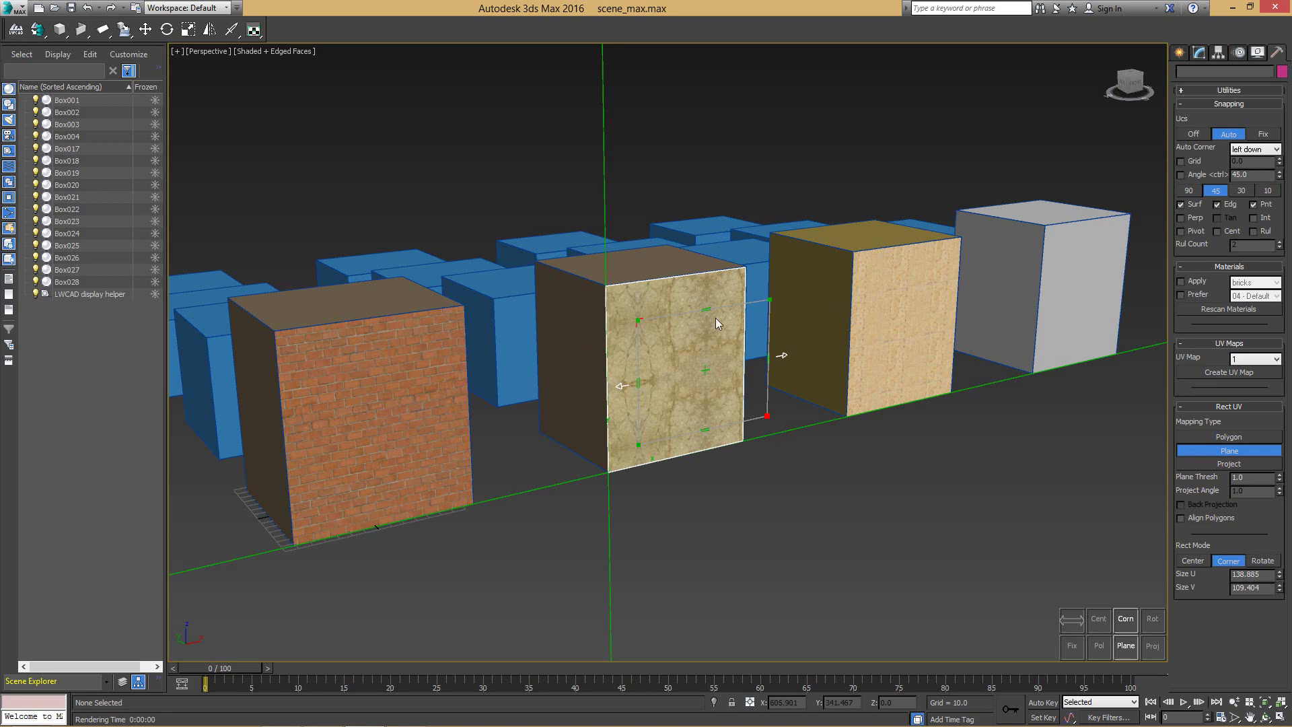
pyautogui.click(770, 300)
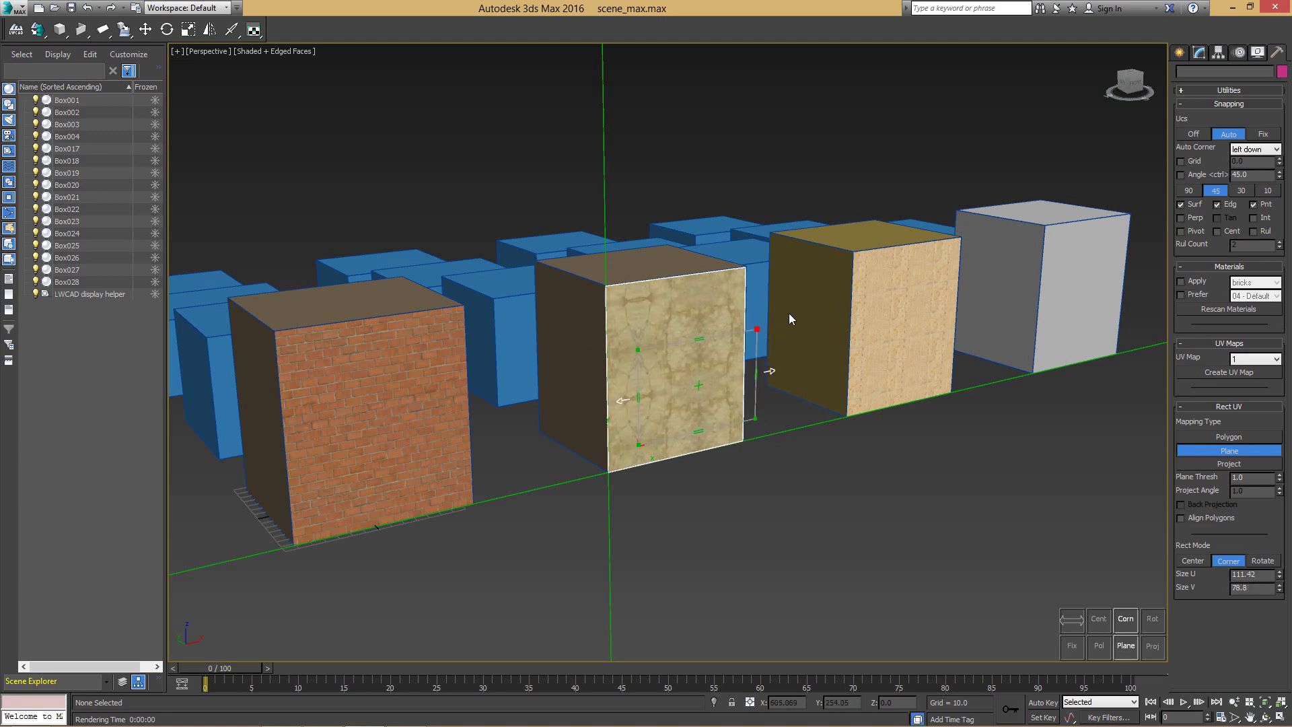
pyautogui.click(766, 311)
pyautogui.moveTo(763, 327); pyautogui.dragTo(764, 313)
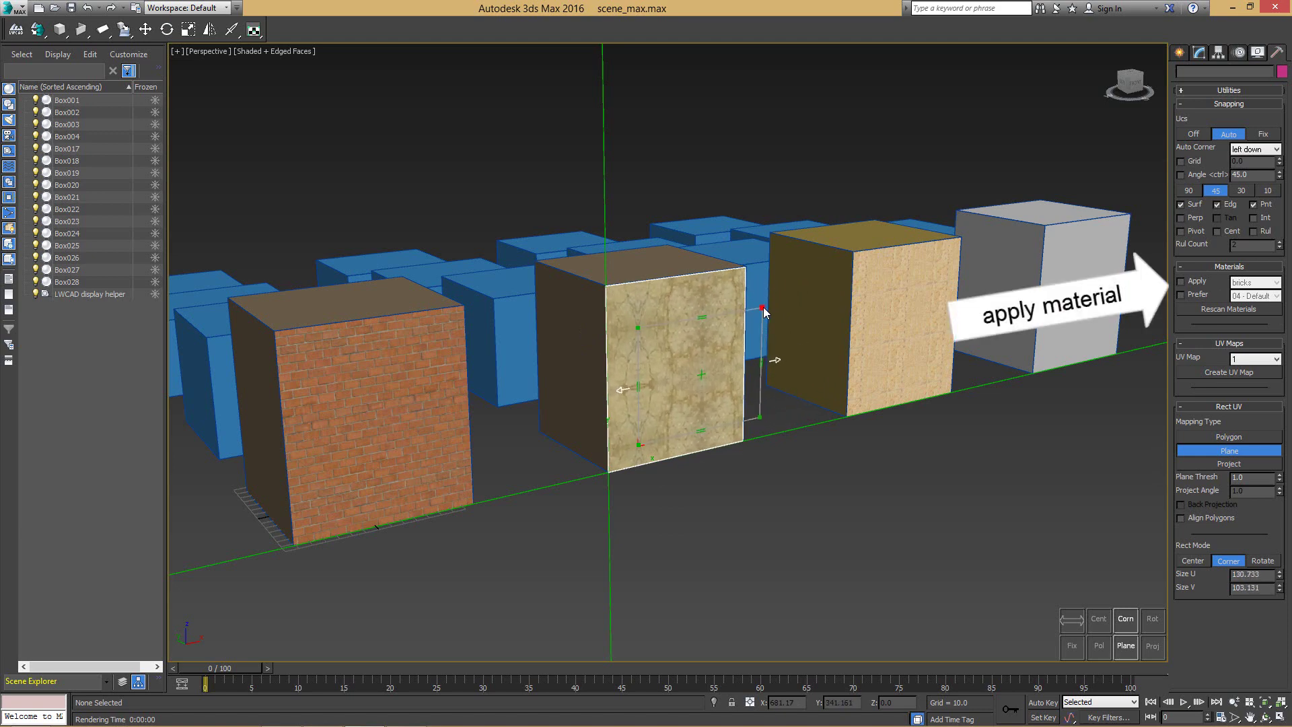
# Step: Turn on material application for the mapped face and assign the marble material to it
pyautogui.click(1181, 282)
pyautogui.click(1275, 282)
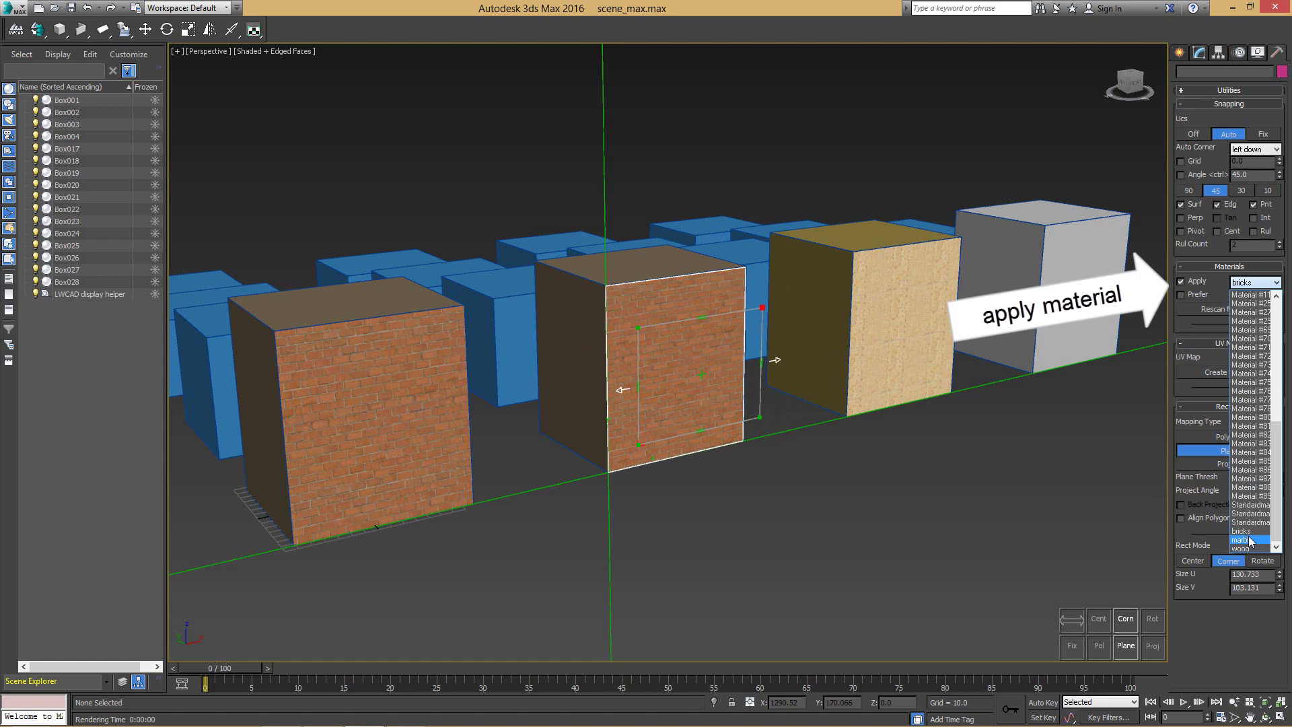
pyautogui.click(1249, 540)
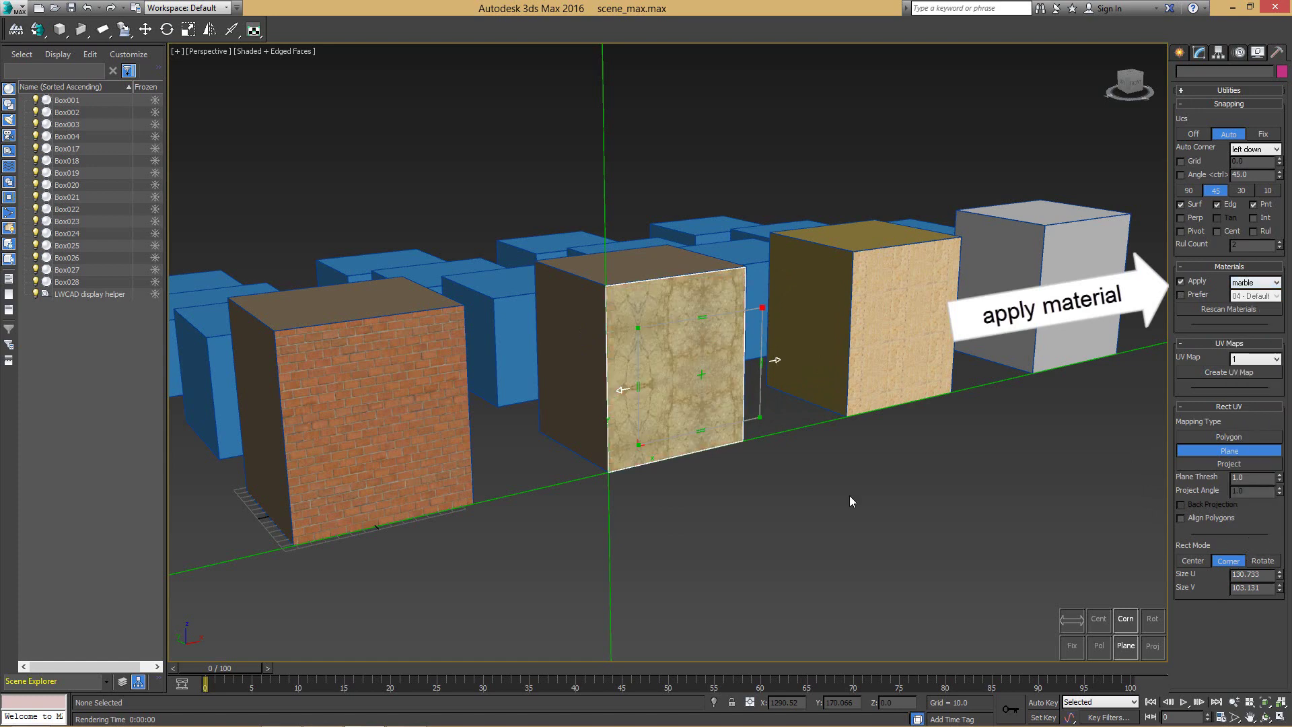
# Step: Assign the wood material to the mapped face, adjust the mapping rectangle's corner and finish Rect UV
pyautogui.click(1246, 283)
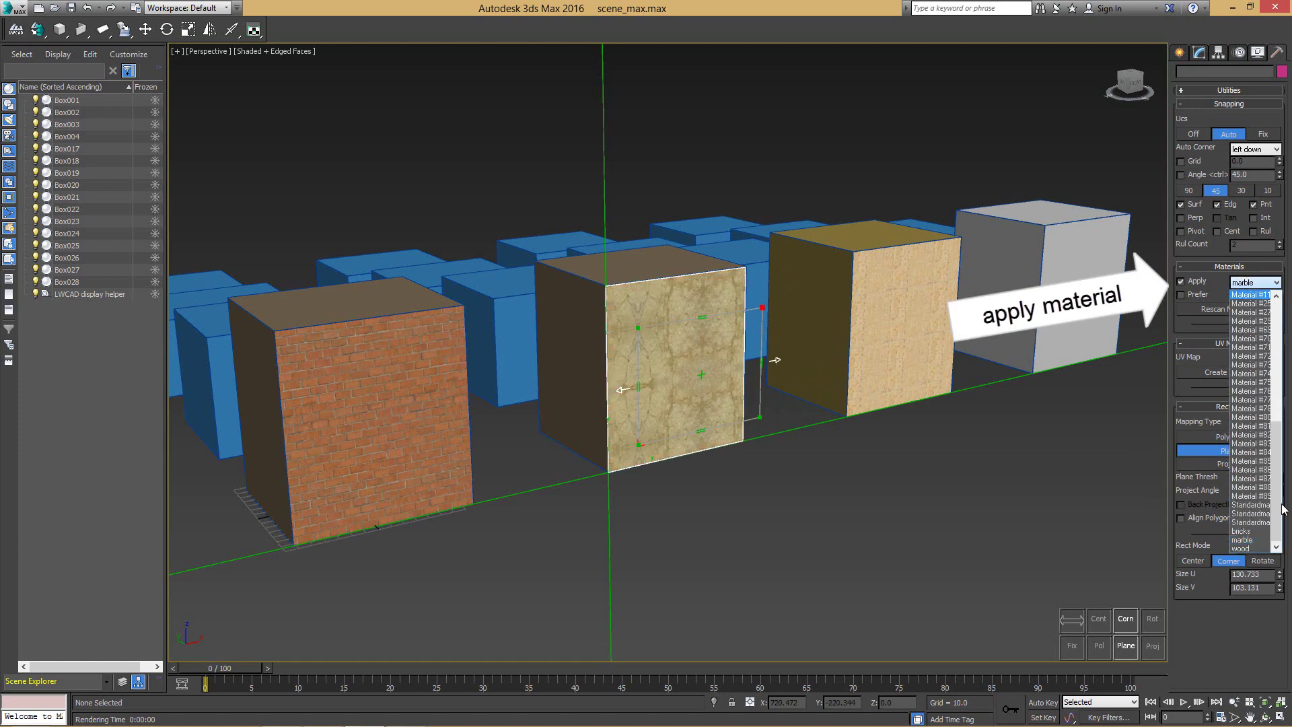
pyautogui.click(1231, 548)
pyautogui.moveTo(764, 312)
pyautogui.mouseDown()
pyautogui.moveTo(806, 256)
pyautogui.moveTo(747, 292)
pyautogui.moveTo(756, 300)
pyautogui.mouseUp()
pyautogui.rightClick(756, 301)
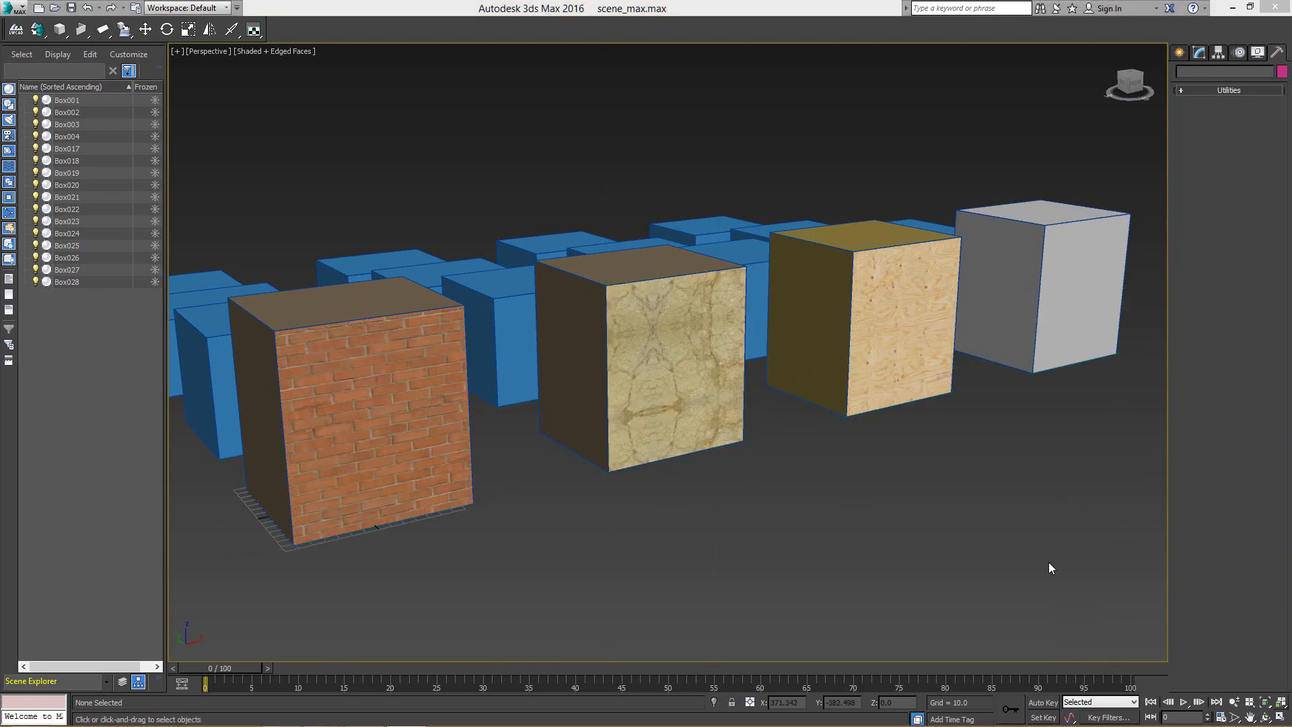
# Step: Map marble with Rect UV onto the front faces of the brick, marble and wood boxes, then finish the tool
pyautogui.click(255, 30)
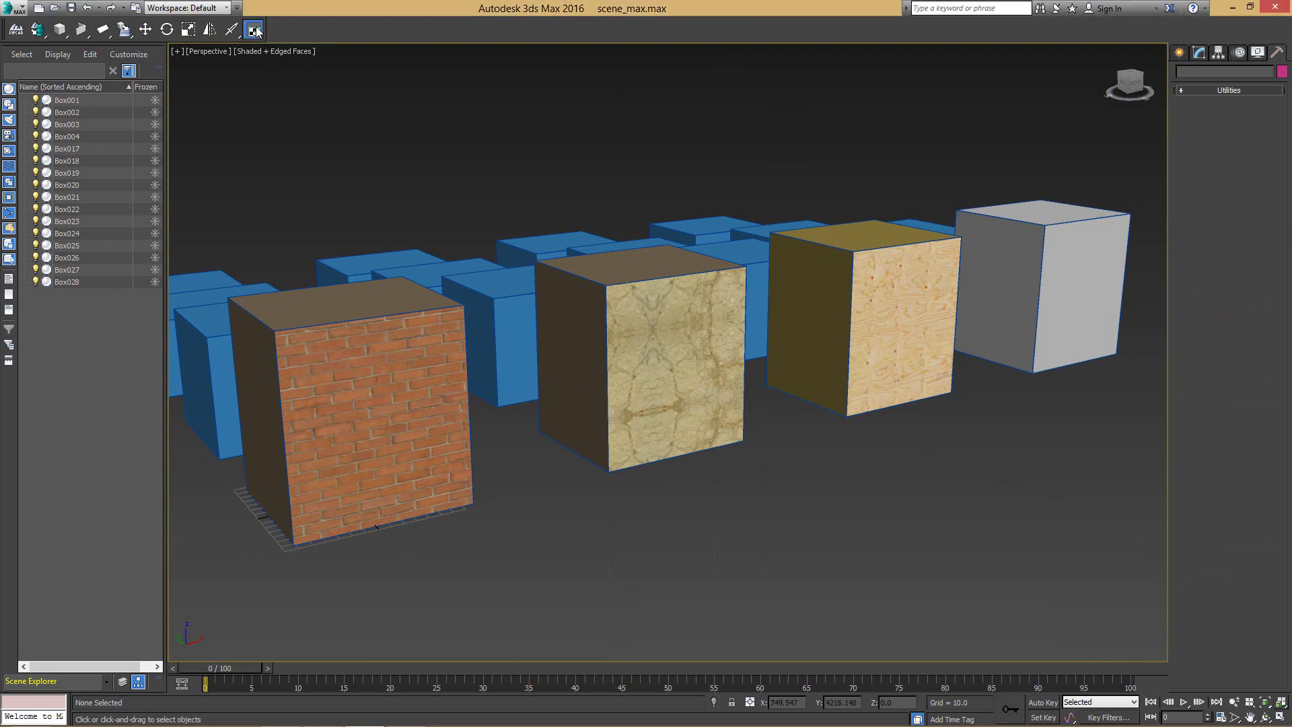
pyautogui.moveTo(259, 36); pyautogui.dragTo(254, 53)
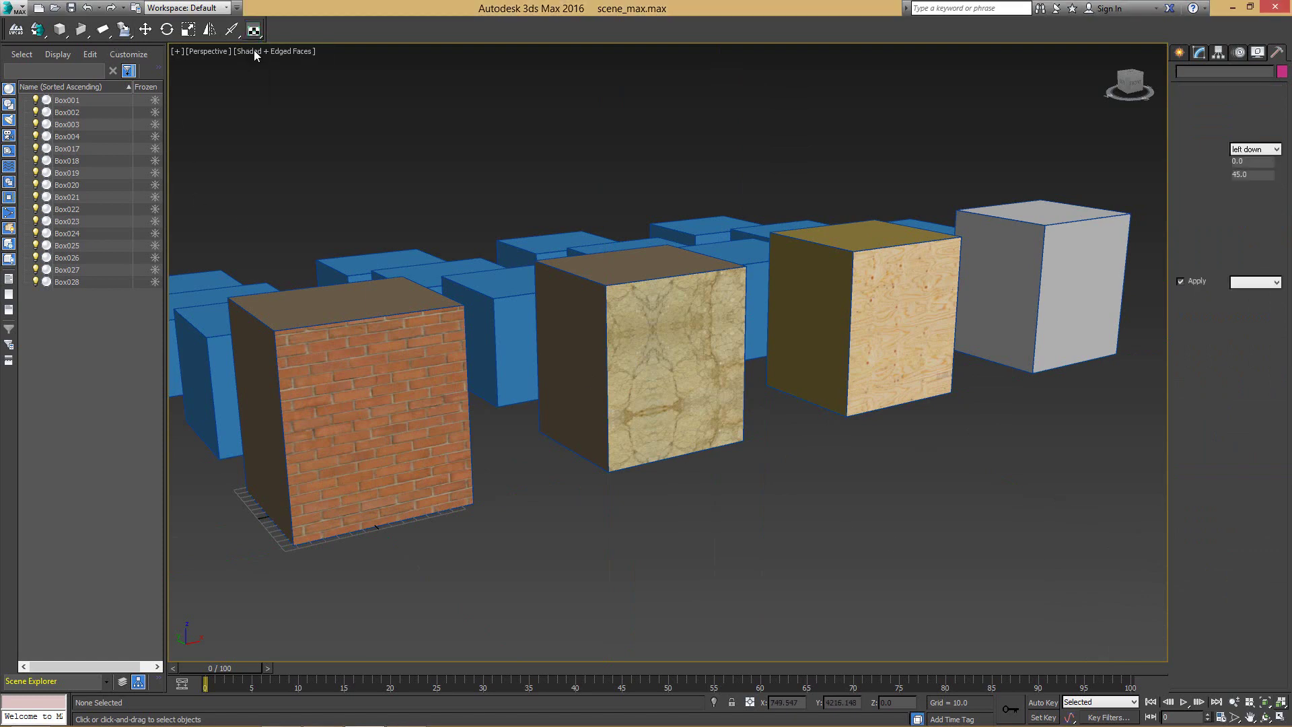
pyautogui.moveTo(354, 393); pyautogui.dragTo(461, 457)
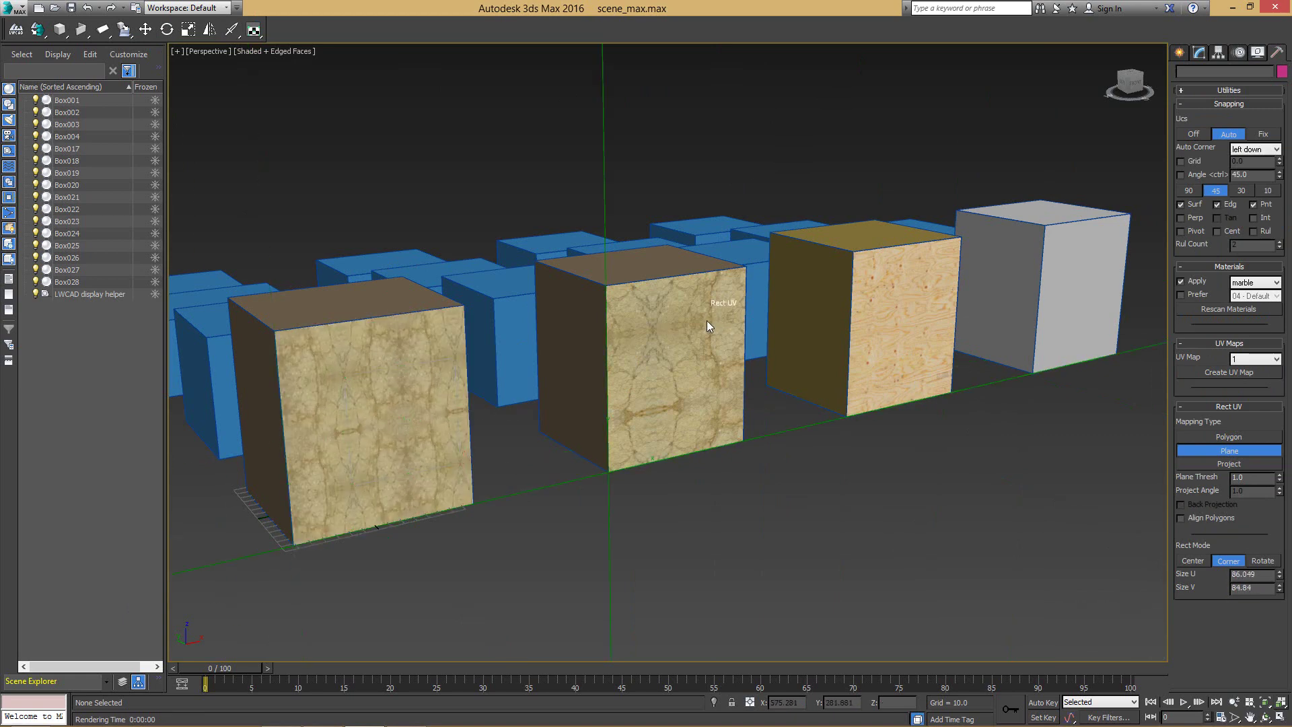
pyautogui.moveTo(680, 358); pyautogui.dragTo(748, 403)
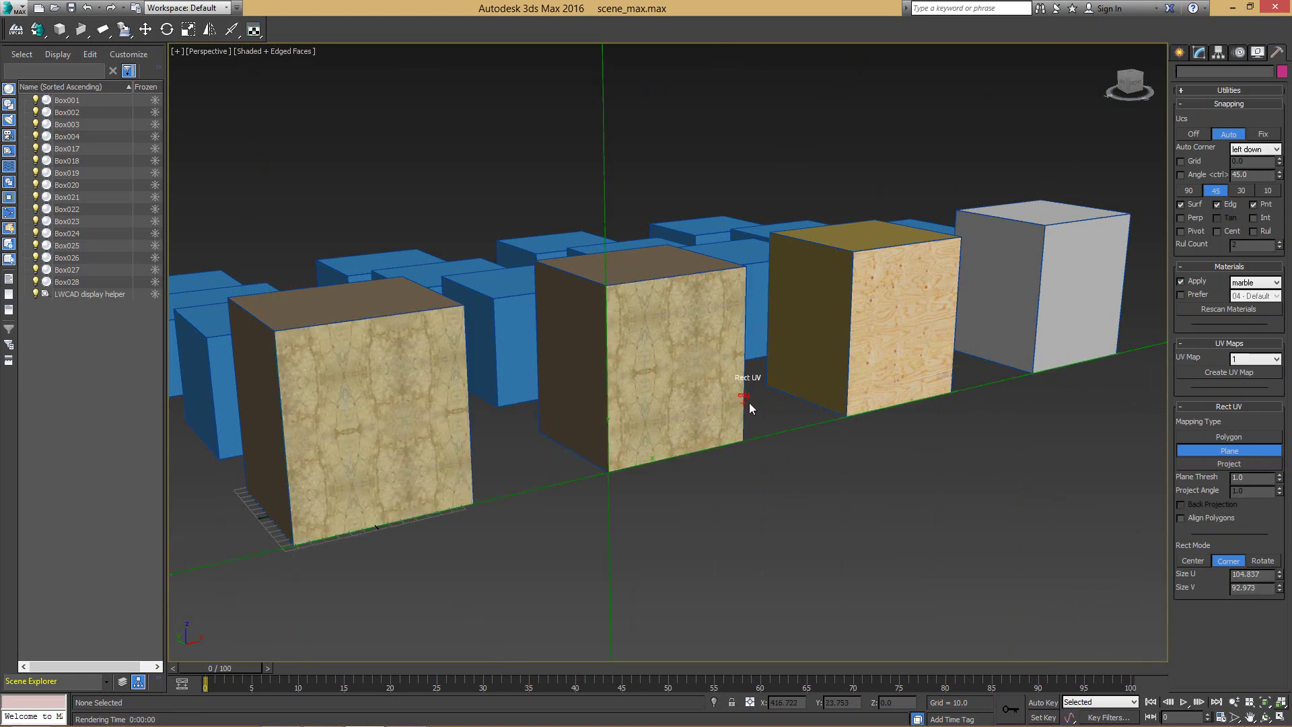
pyautogui.moveTo(888, 281); pyautogui.dragTo(980, 366)
pyautogui.moveTo(645, 322); pyautogui.dragTo(759, 406)
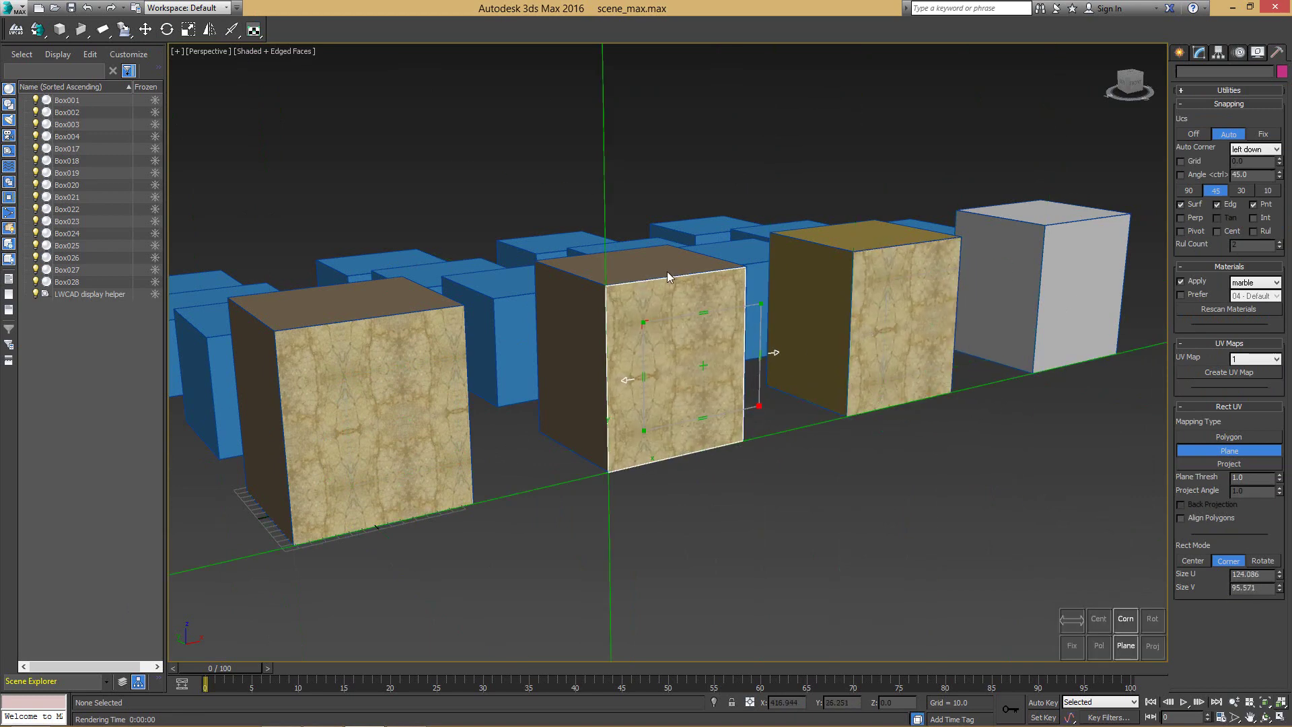
pyautogui.rightClick(620, 298)
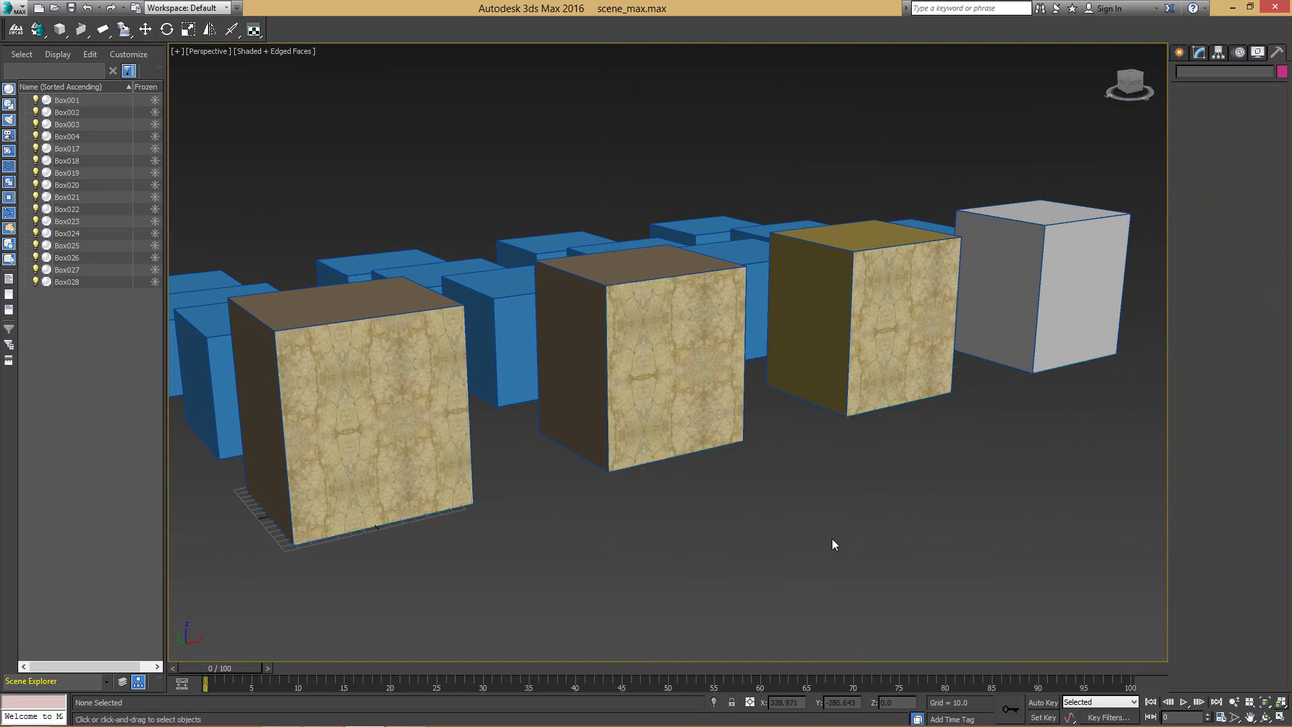
# Step: Select the four boxes of the front row and start Rect UV mapping on them
pyautogui.click(1090, 289)
pyautogui.keyDown('ctrl'); pyautogui.click(874, 333); pyautogui.keyUp('ctrl')
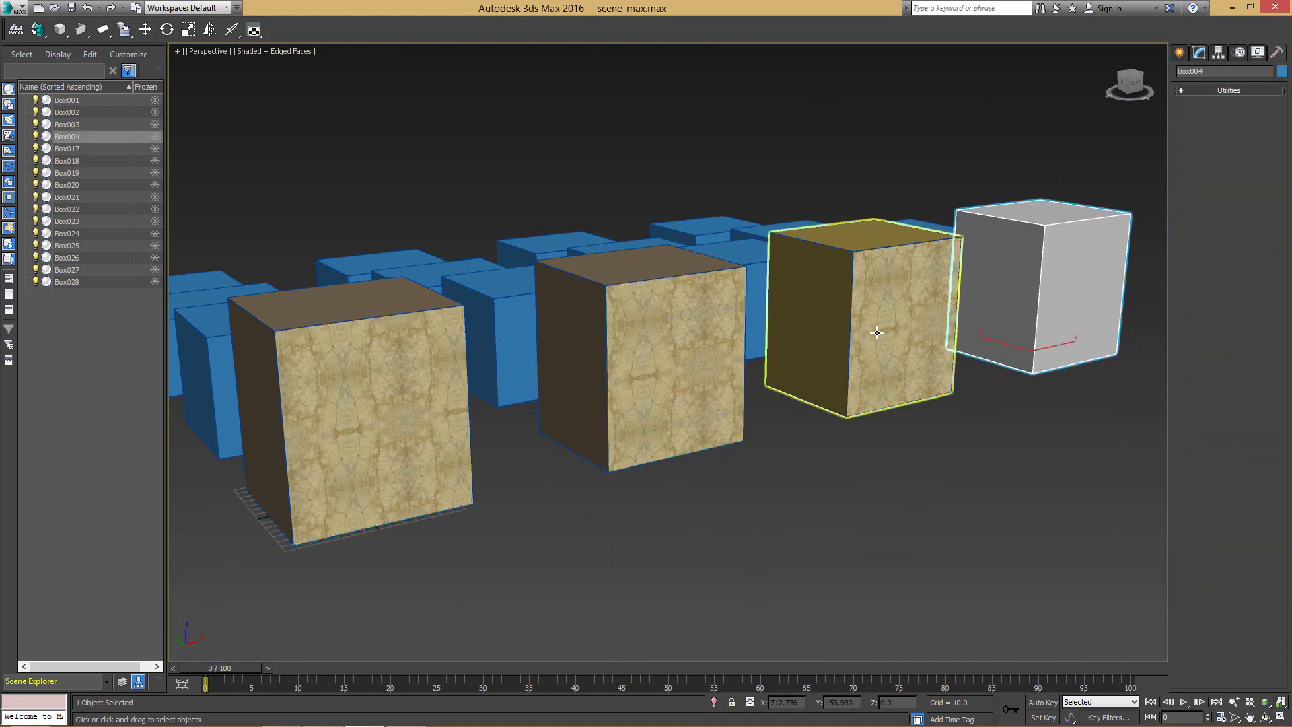
pyautogui.keyDown('ctrl'); pyautogui.click(667, 342); pyautogui.keyUp('ctrl')
pyautogui.keyDown('ctrl'); pyautogui.click(375, 396); pyautogui.keyUp('ctrl')
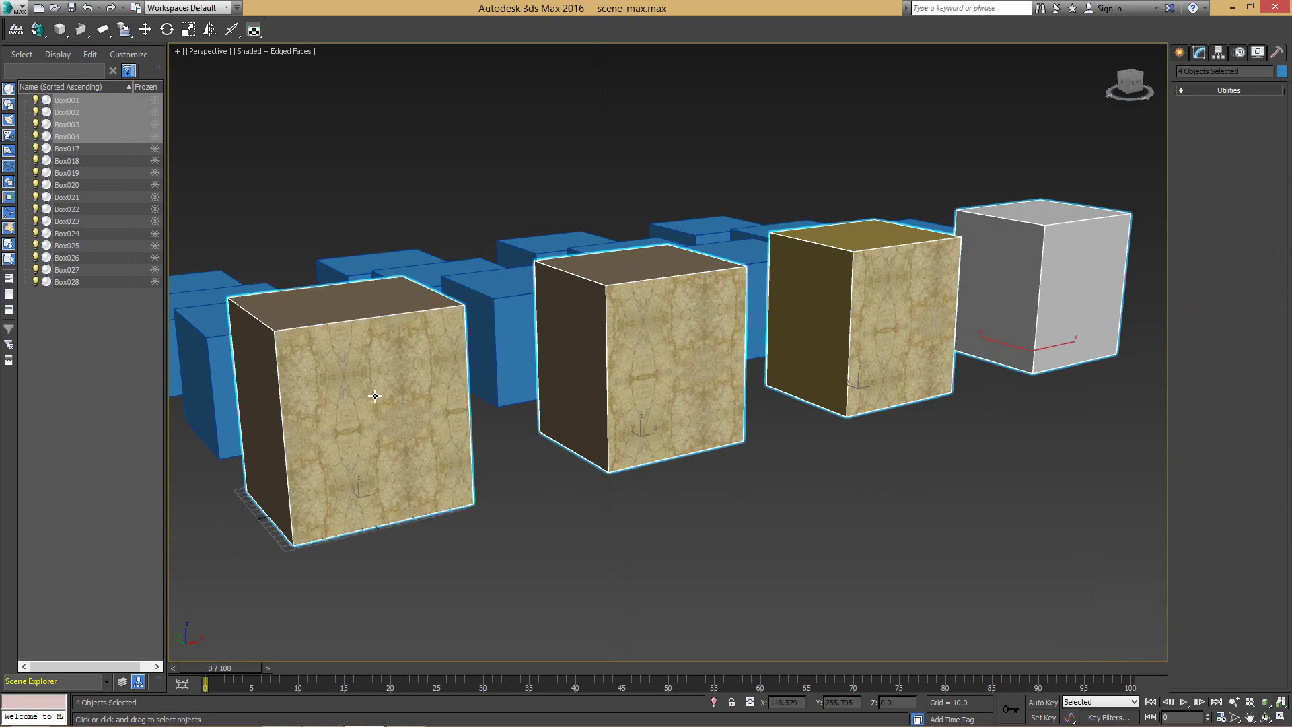
pyautogui.moveTo(253, 29); pyautogui.dragTo(253, 54)
pyautogui.moveTo(700, 349)
pyautogui.mouseDown()
pyautogui.moveTo(805, 404)
pyautogui.moveTo(867, 469)
pyautogui.moveTo(790, 441)
pyautogui.moveTo(678, 346)
pyautogui.moveTo(696, 382)
pyautogui.moveTo(675, 370)
pyautogui.mouseUp()
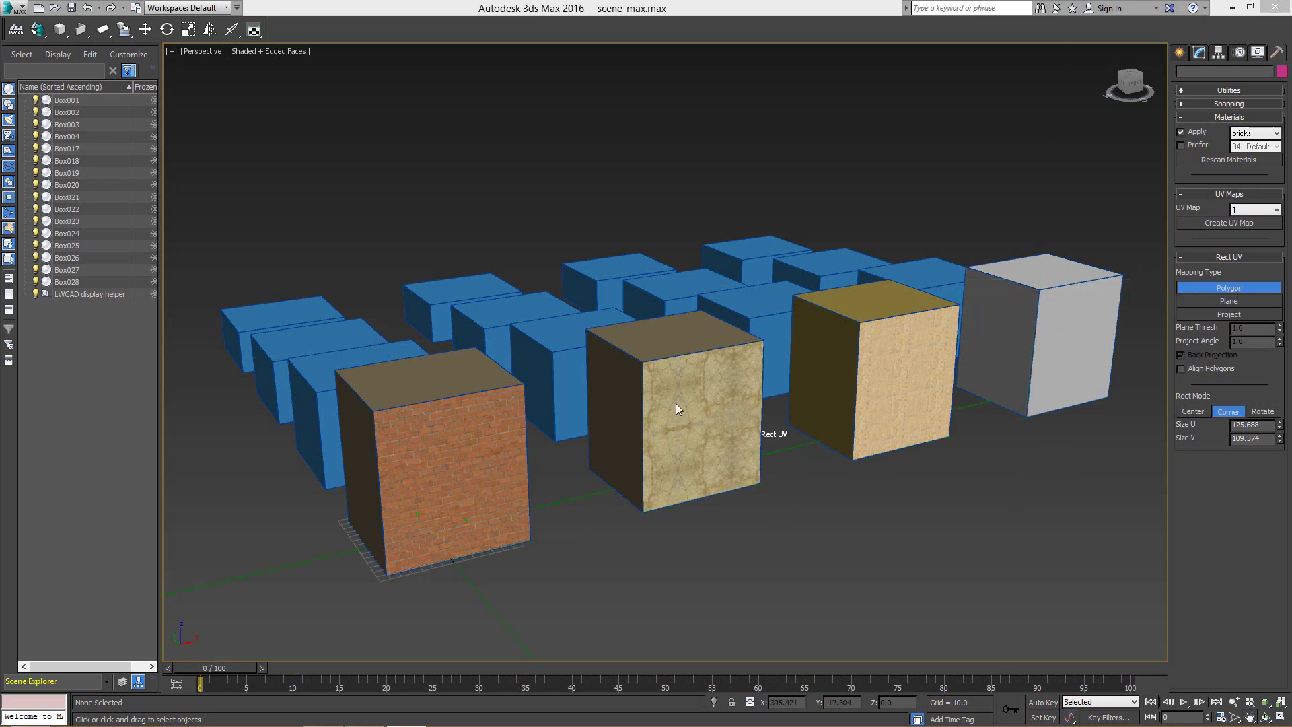
# Step: Map bricks with polygon mapping onto the marble box's front face, about 155 by 159, and onto two blue boxes' top faces
pyautogui.moveTo(665, 385); pyautogui.dragTo(789, 498)
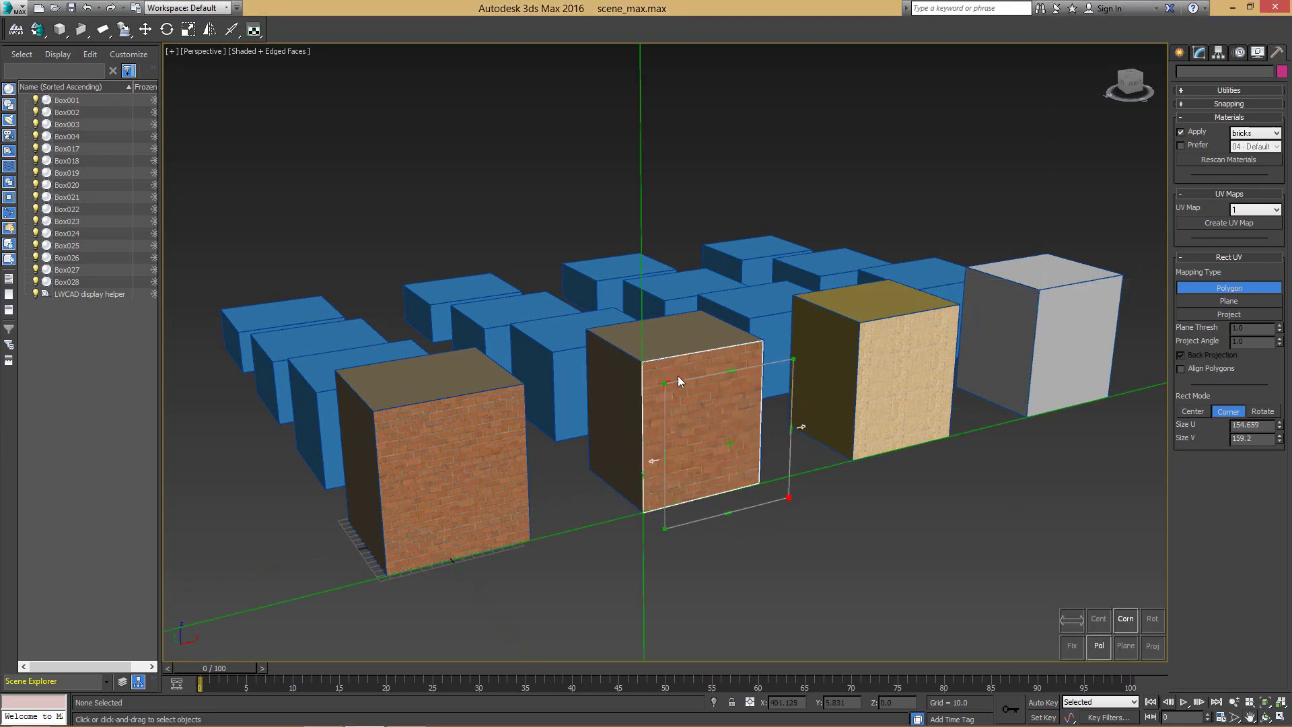
pyautogui.rightClick(735, 402)
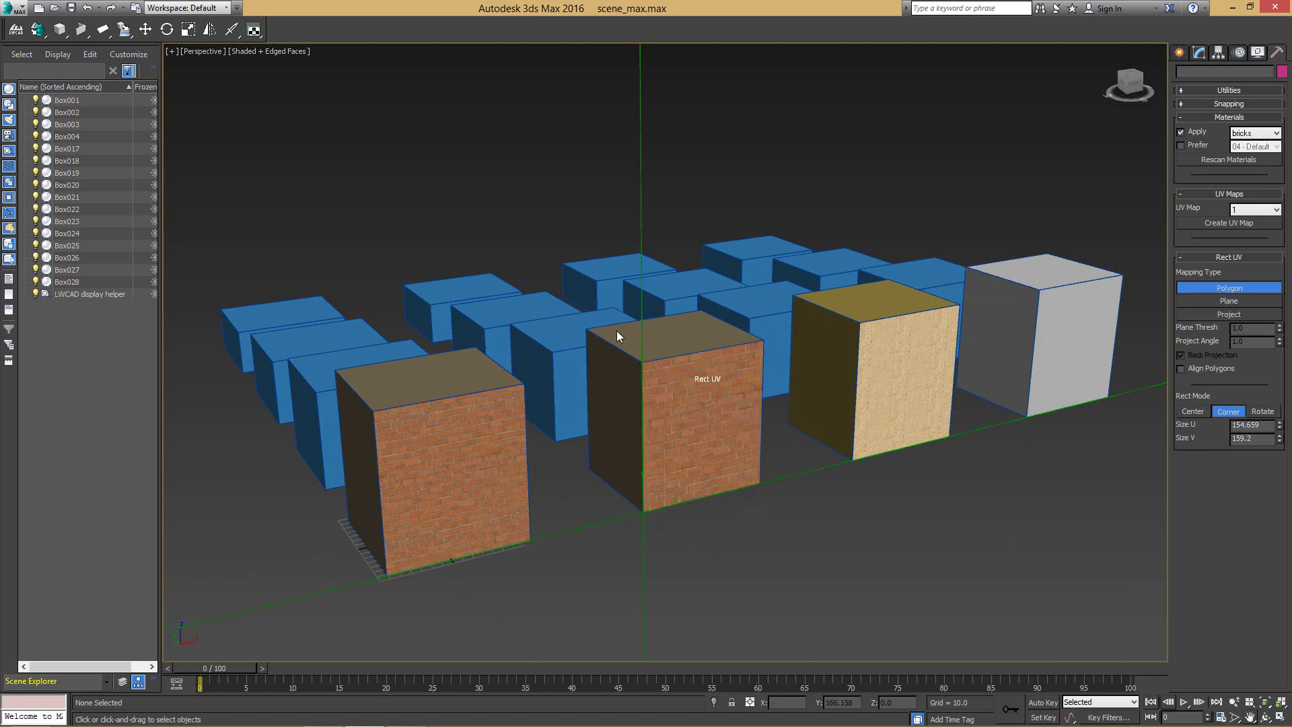
pyautogui.keyDown('alt'); pyautogui.moveTo(677, 299); pyautogui.dragTo(615, 277, button='middle'); pyautogui.keyUp('alt')
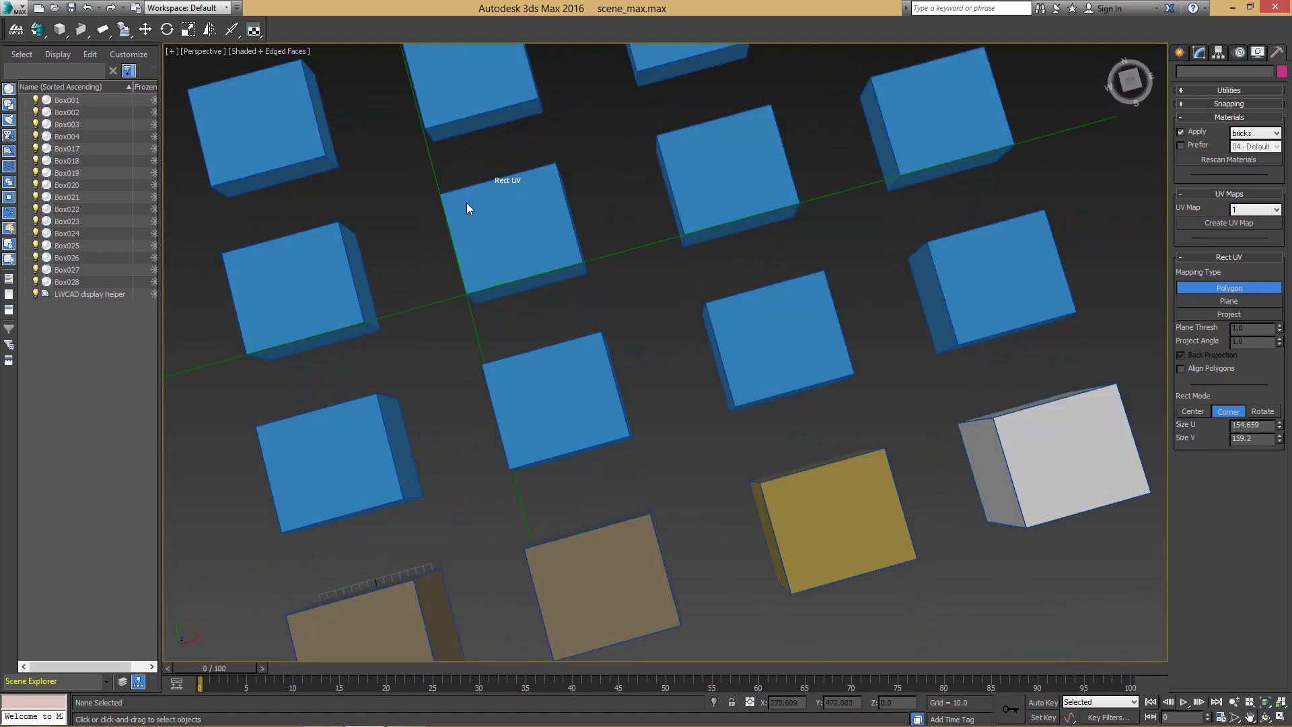
pyautogui.moveTo(463, 197); pyautogui.dragTo(611, 276)
pyautogui.rightClick(611, 276)
pyautogui.moveTo(959, 259); pyautogui.dragTo(1098, 321)
pyautogui.rightClick(1088, 321)
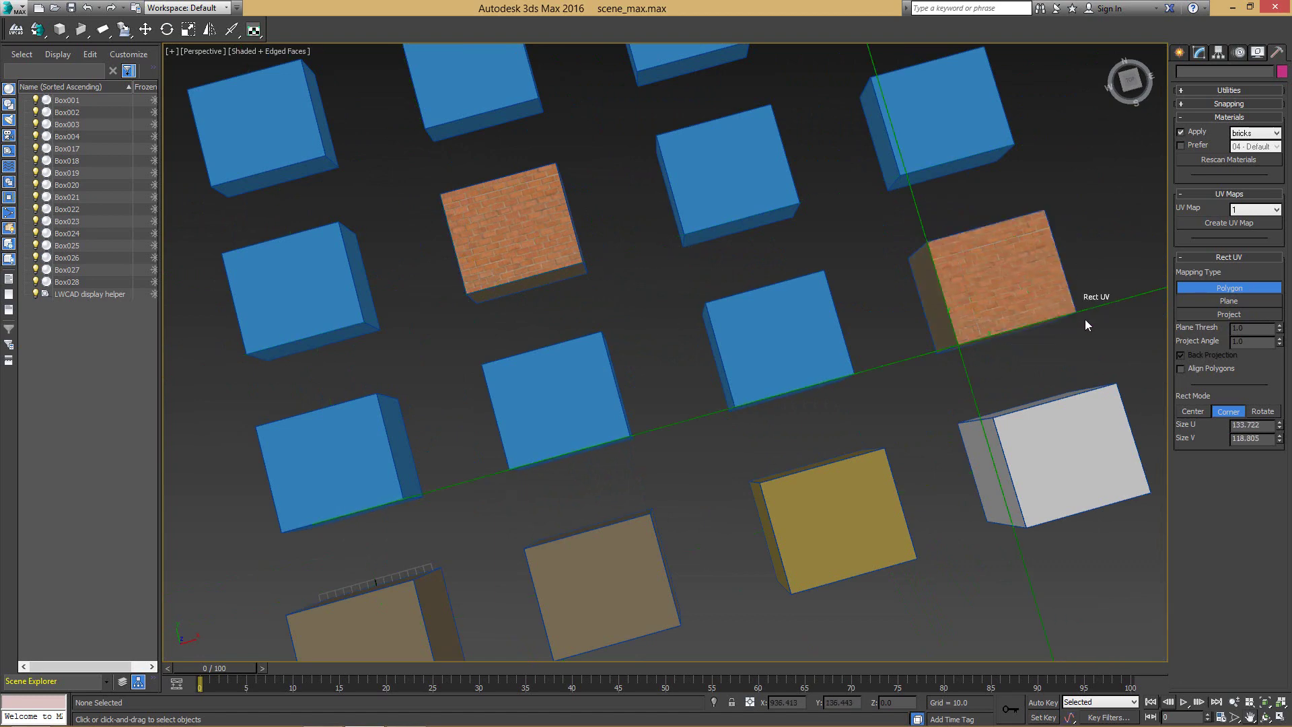
# Step: Map bricks onto the top faces of two more blue boxes behind the front row and finish Rect UV
pyautogui.click(566, 408)
pyautogui.moveTo(566, 406); pyautogui.dragTo(637, 445)
pyautogui.rightClick(637, 445)
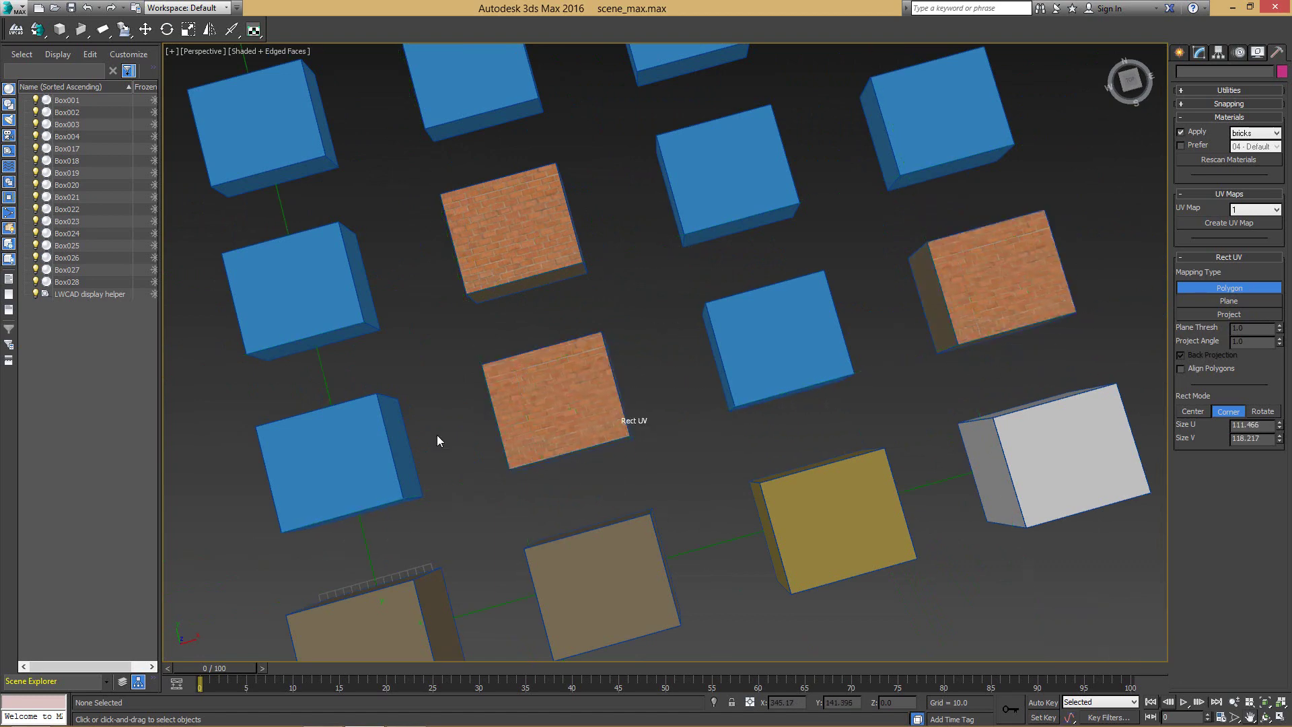
pyautogui.moveTo(278, 297); pyautogui.dragTo(351, 329)
pyautogui.rightClick(351, 330)
pyautogui.keyDown('alt'); pyautogui.moveTo(628, 508); pyautogui.dragTo(640, 411, button='middle'); pyautogui.keyUp('alt')
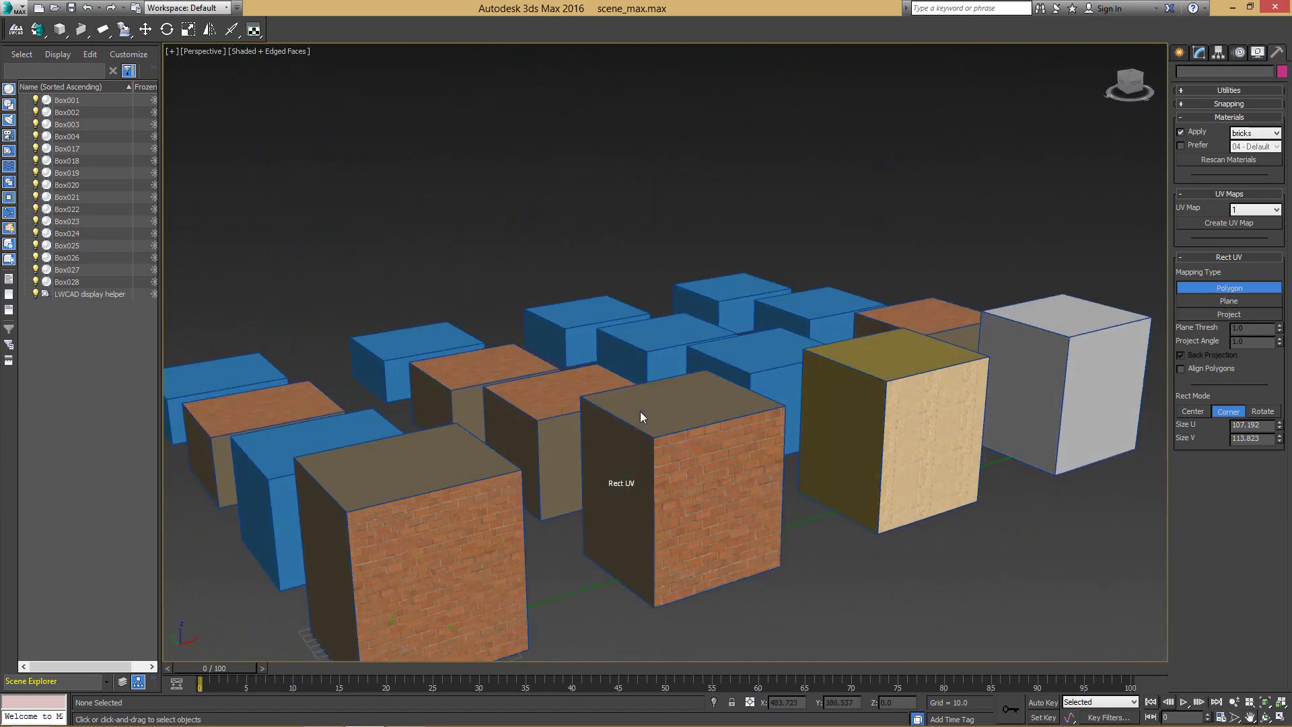
pyautogui.rightClick(1001, 259)
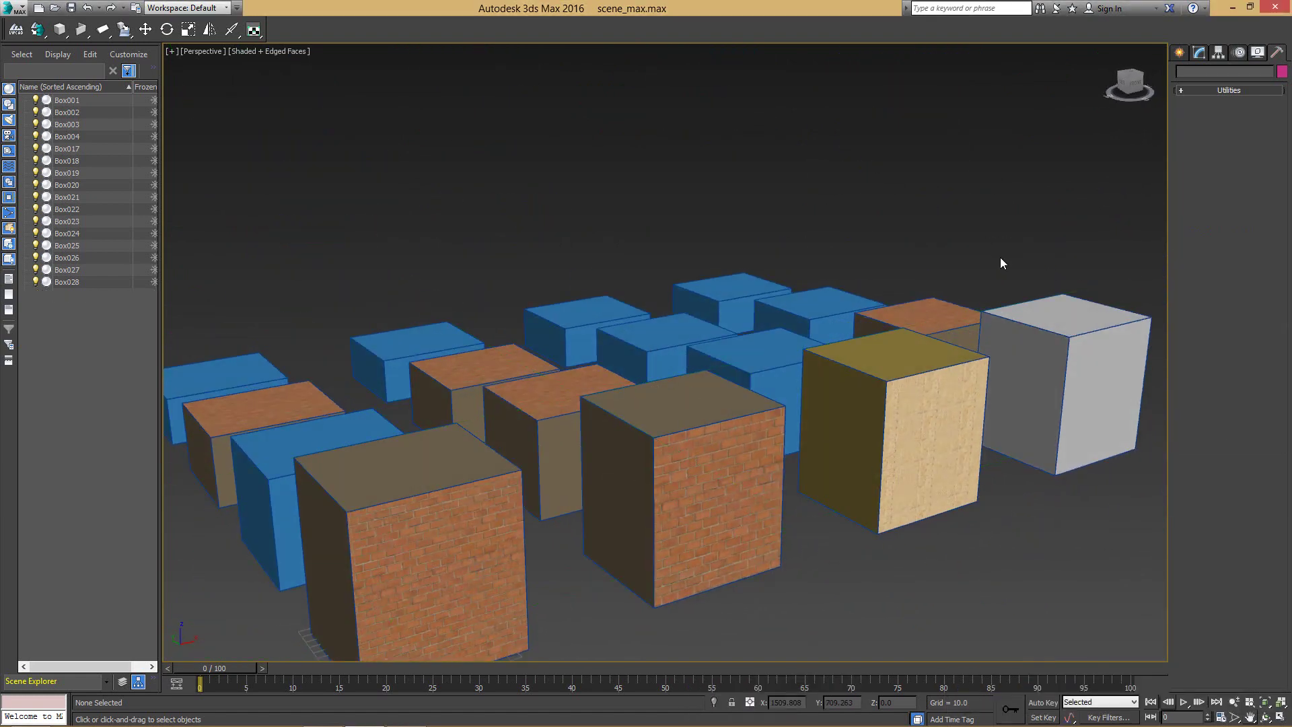
# Step: Select all 16 boxes, start Rect UV and set the mapping type to Plane
pyautogui.moveTo(1091, 157); pyautogui.dragTo(543, 645)
pyautogui.moveTo(144, 705); pyautogui.dragTo(143, 706)
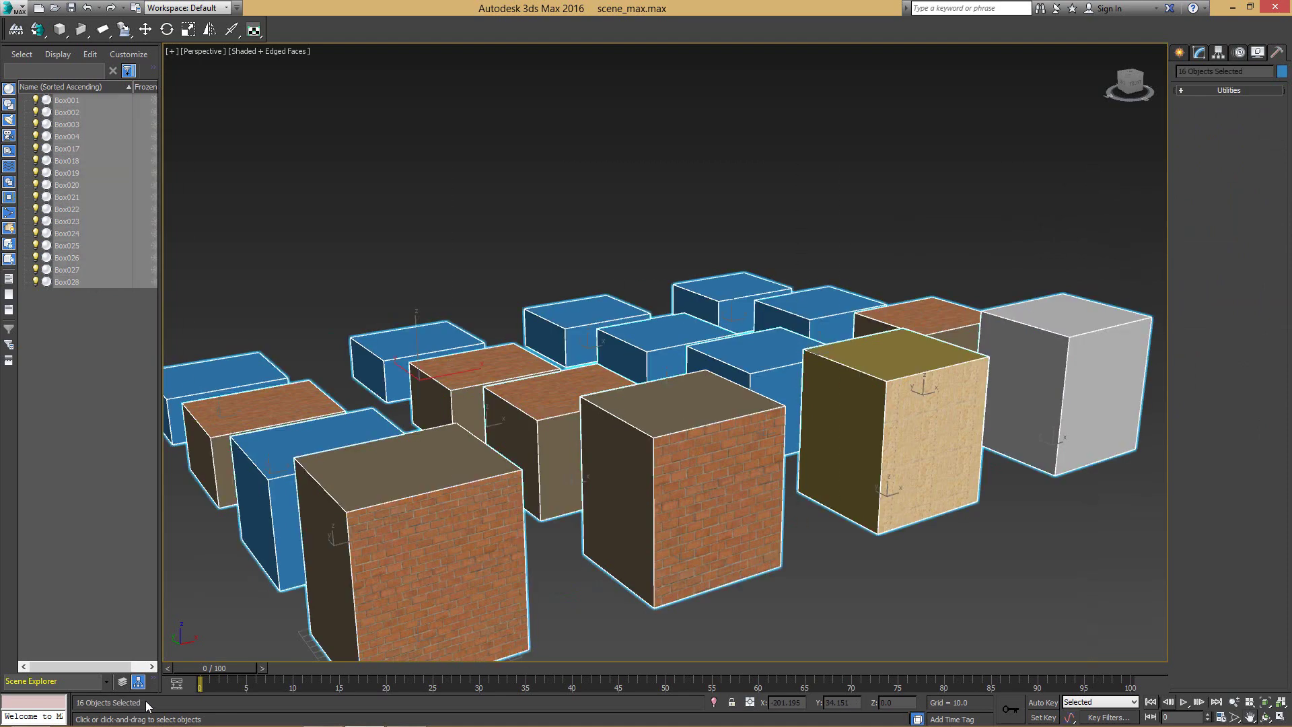
pyautogui.click(254, 30)
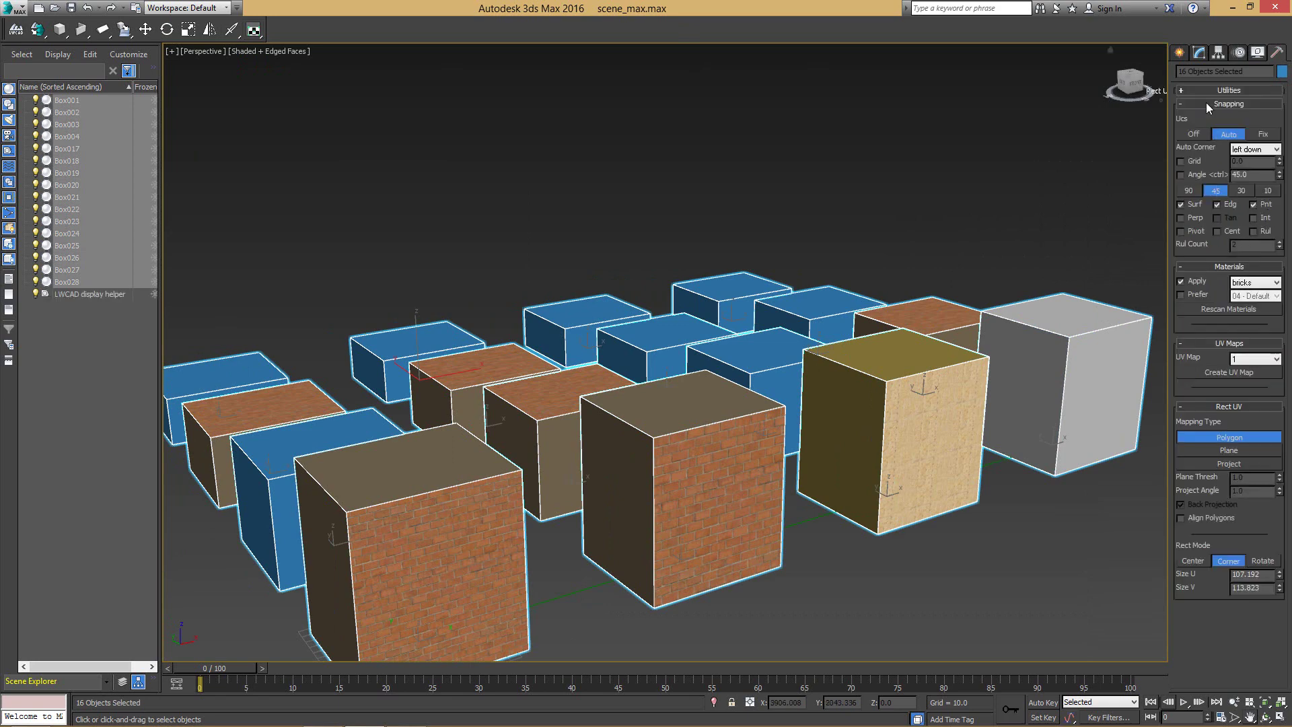
pyautogui.click(1206, 102)
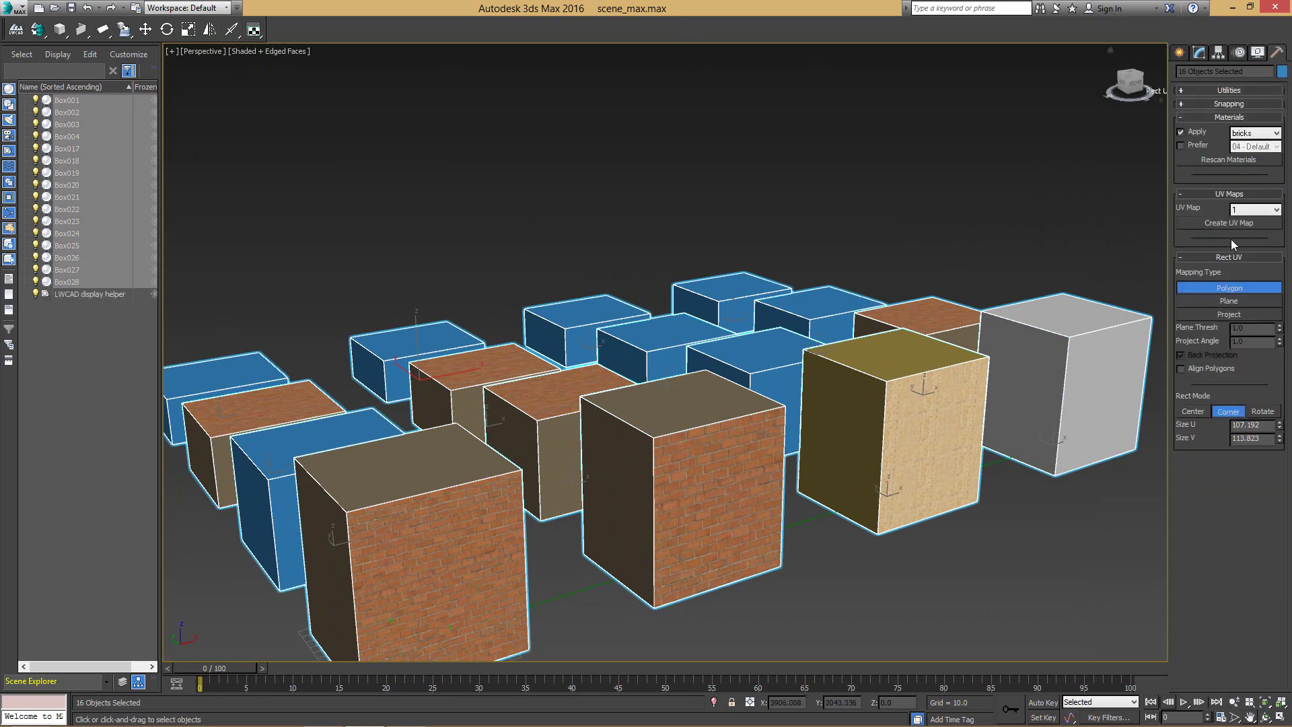
pyautogui.click(1219, 298)
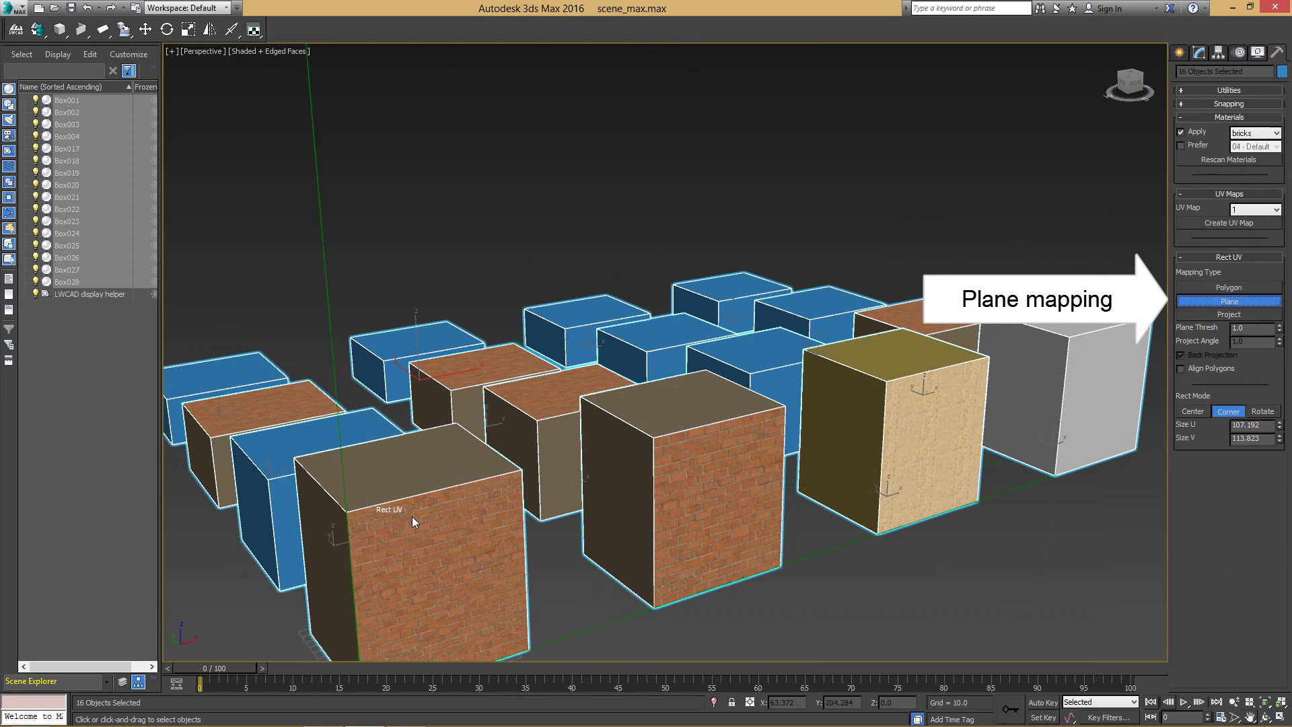
# Step: Plane-map bricks from the nearest front-row box's front face with a rectangle about 159 by 157
pyautogui.moveTo(402, 527); pyautogui.dragTo(346, 364, button='middle')
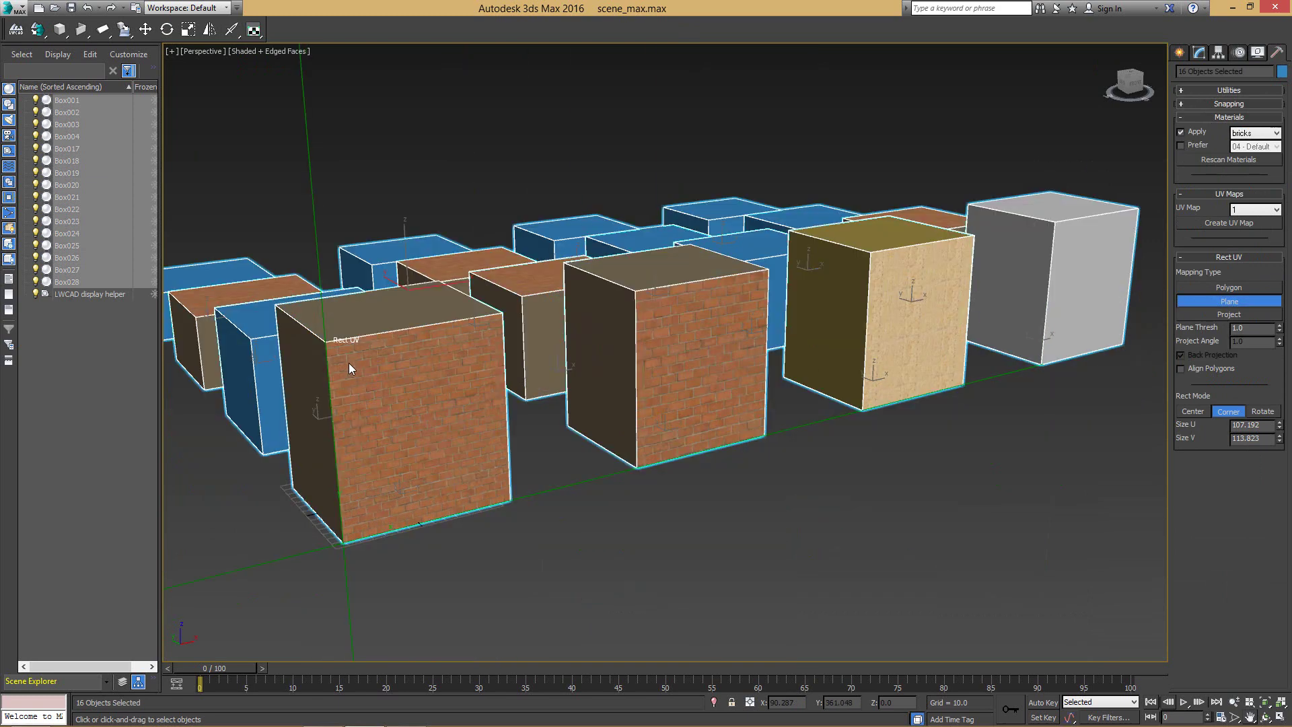
pyautogui.moveTo(353, 372); pyautogui.dragTo(546, 508)
pyautogui.keyDown('alt'); pyautogui.moveTo(568, 394); pyautogui.dragTo(792, 446, button='middle'); pyautogui.keyUp('alt')
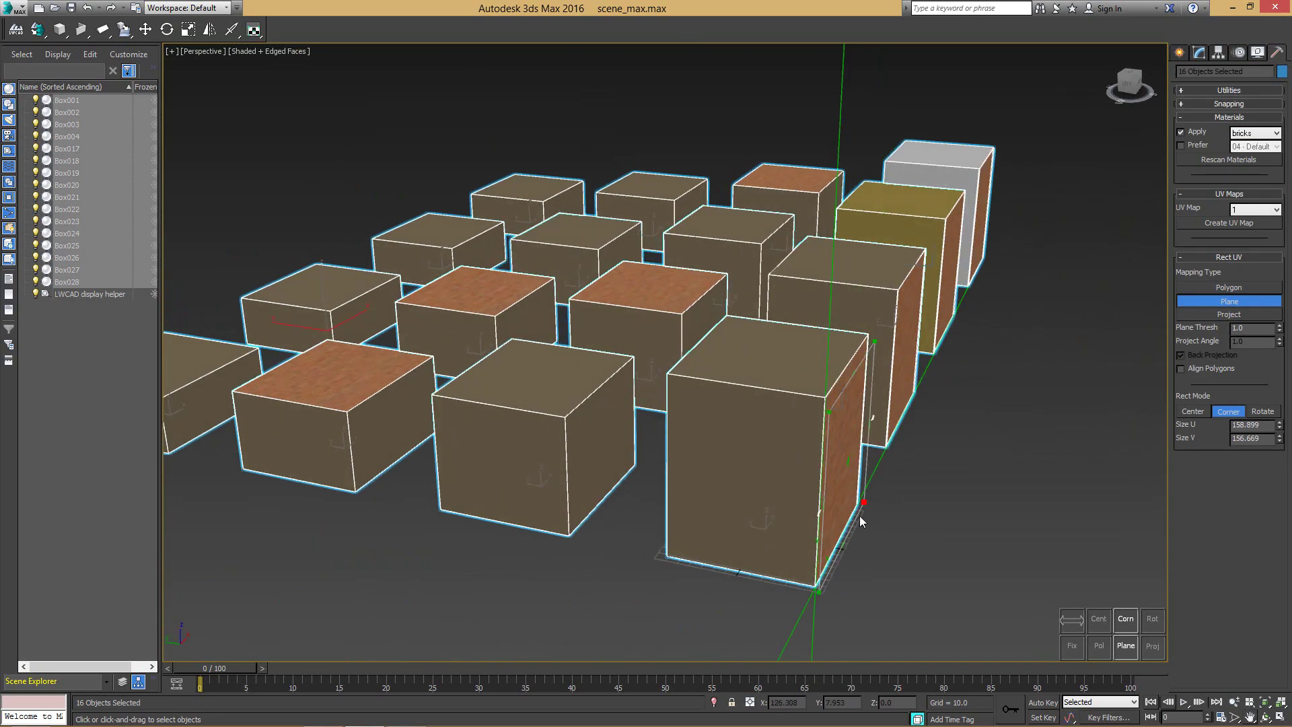
# Step: Plane-map bricks onto the side faces of another box row with a rectangle about 162 by 120 and reposition it
pyautogui.keyDown('alt'); pyautogui.moveTo(937, 418); pyautogui.dragTo(883, 415, button='middle'); pyautogui.keyUp('alt')
pyautogui.moveTo(591, 336); pyautogui.dragTo(639, 283)
pyautogui.keyDown('alt'); pyautogui.moveTo(538, 350); pyautogui.dragTo(607, 353, button='middle'); pyautogui.keyUp('alt')
pyautogui.moveTo(505, 537); pyautogui.dragTo(685, 614)
pyautogui.moveTo(577, 554); pyautogui.dragTo(487, 548)
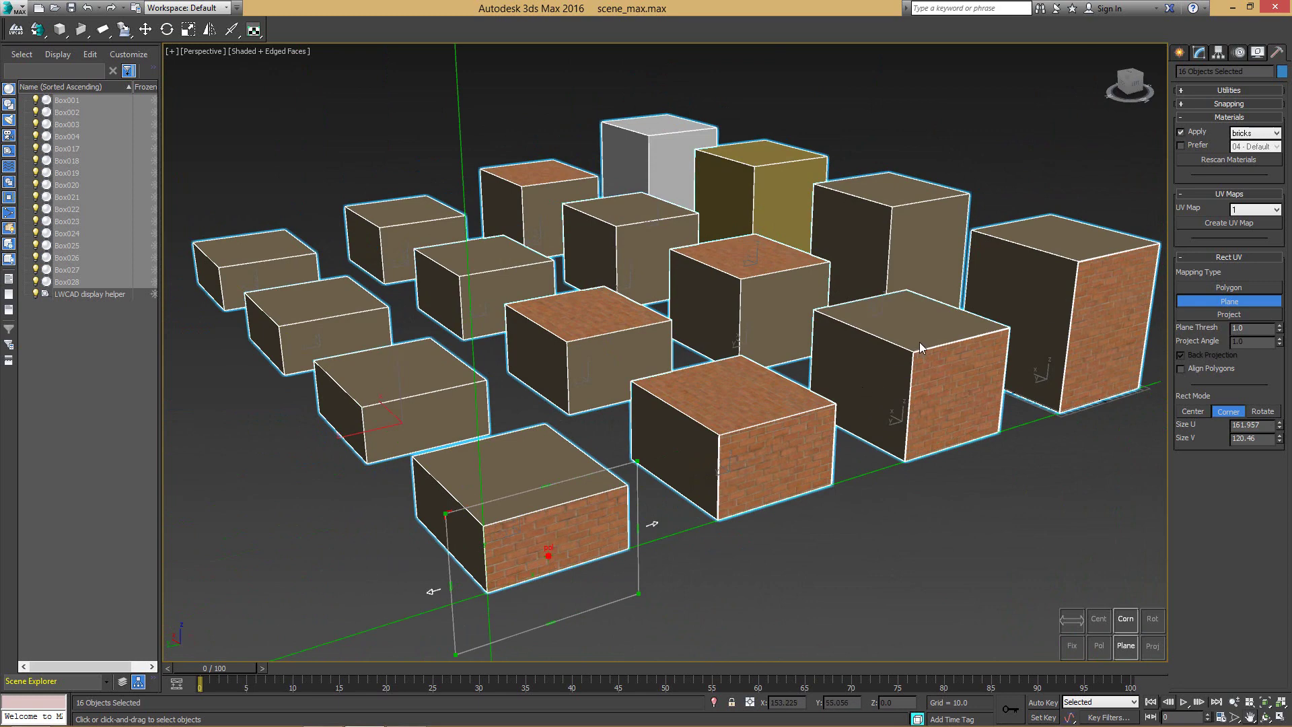
pyautogui.keyDown('alt'); pyautogui.moveTo(418, 430); pyautogui.dragTo(471, 438, button='middle'); pyautogui.keyUp('alt')
pyautogui.moveTo(248, 279); pyautogui.dragTo(365, 397)
pyautogui.click(310, 328)
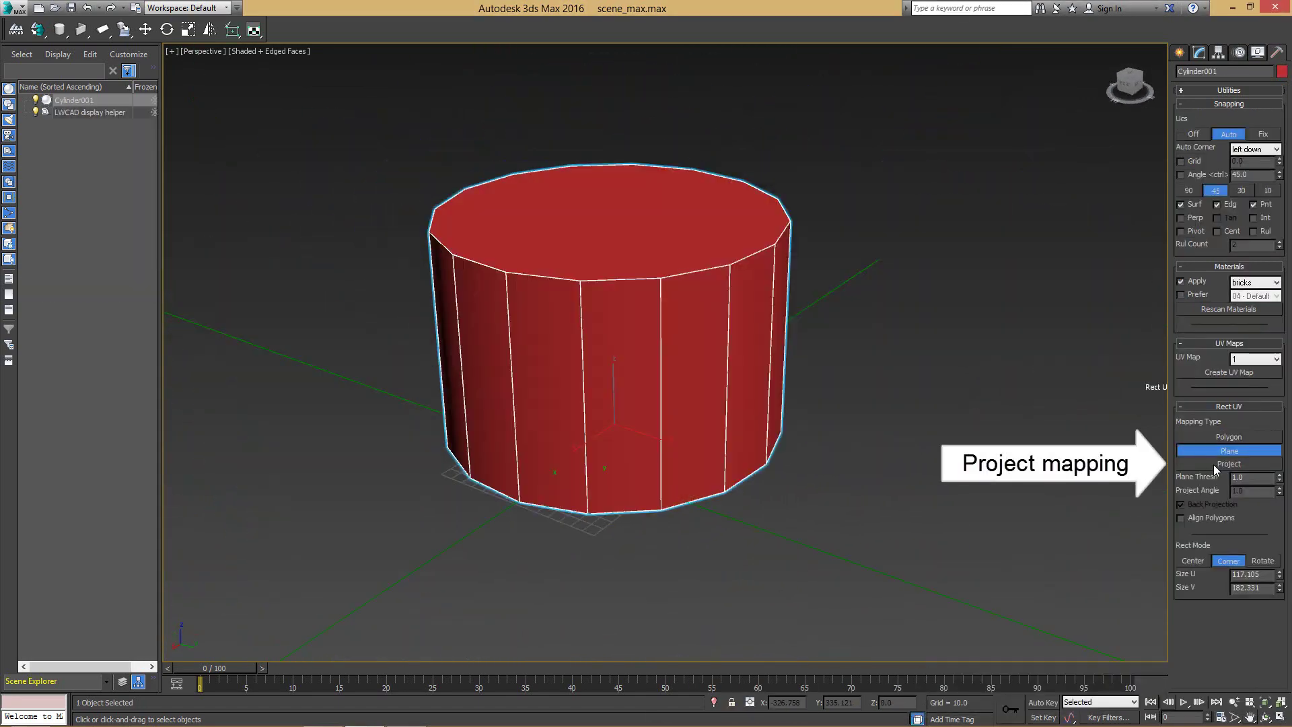
# Step: Project-map bricks onto the cylinder's front side polygon with a rectangle about 97 by 171, with back projection enabled
pyautogui.click(1215, 464)
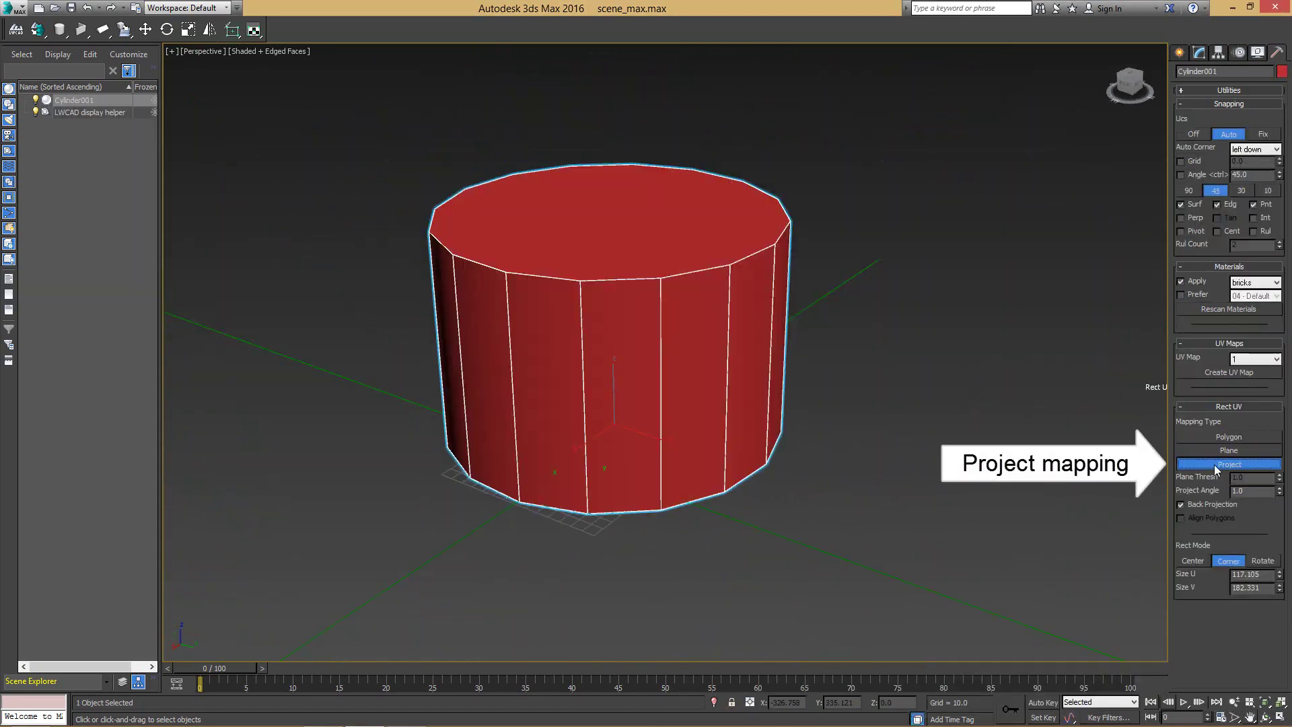
pyautogui.click(687, 310)
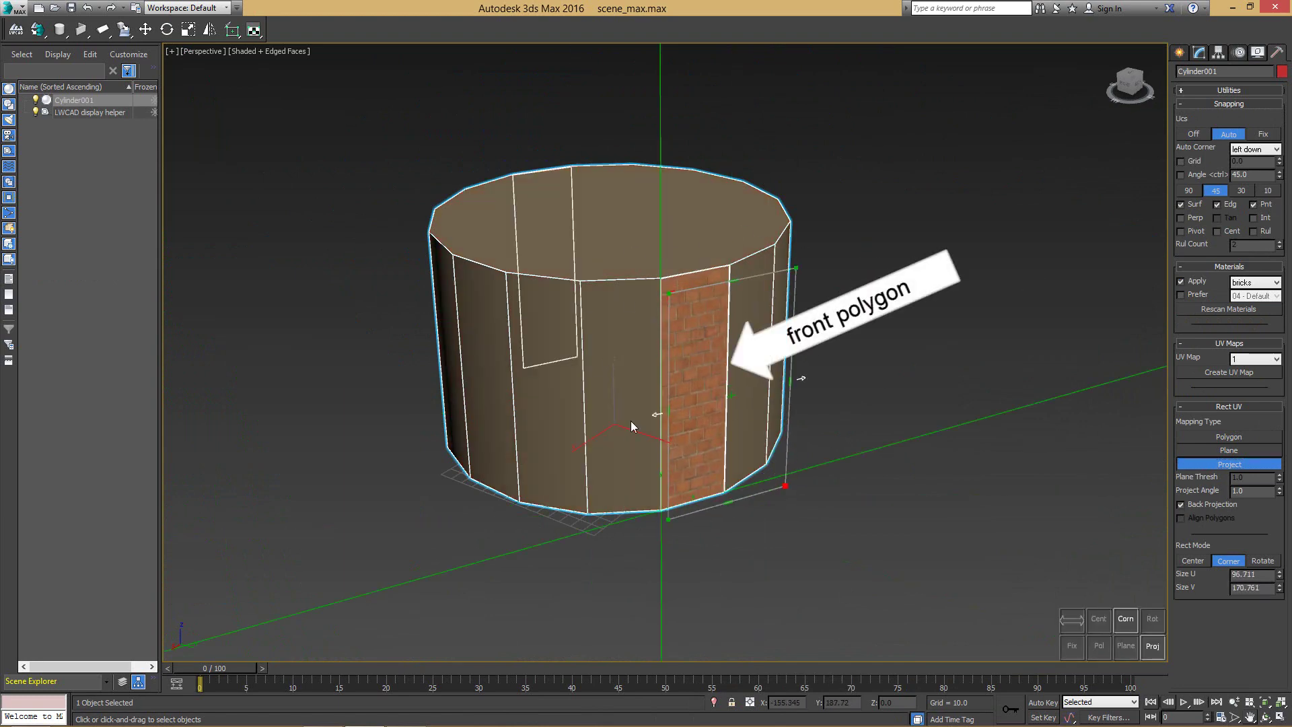
pyautogui.keyDown('alt'); pyautogui.moveTo(572, 386); pyautogui.dragTo(696, 338, button='middle'); pyautogui.keyUp('alt')
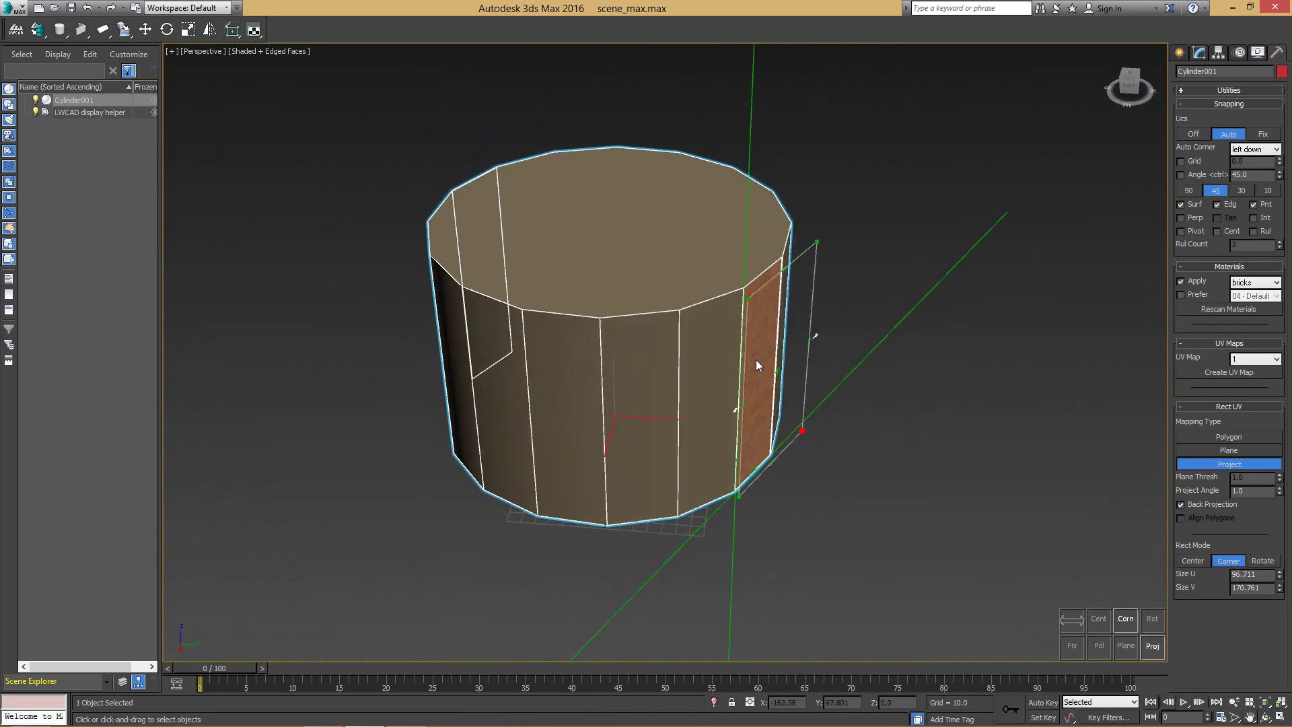
# Step: Turn back projection off and on again while comparing the cylinder's front polygon with the opposite one
pyautogui.keyDown('alt'); pyautogui.moveTo(765, 355); pyautogui.dragTo(748, 366, button='middle'); pyautogui.keyUp('alt')
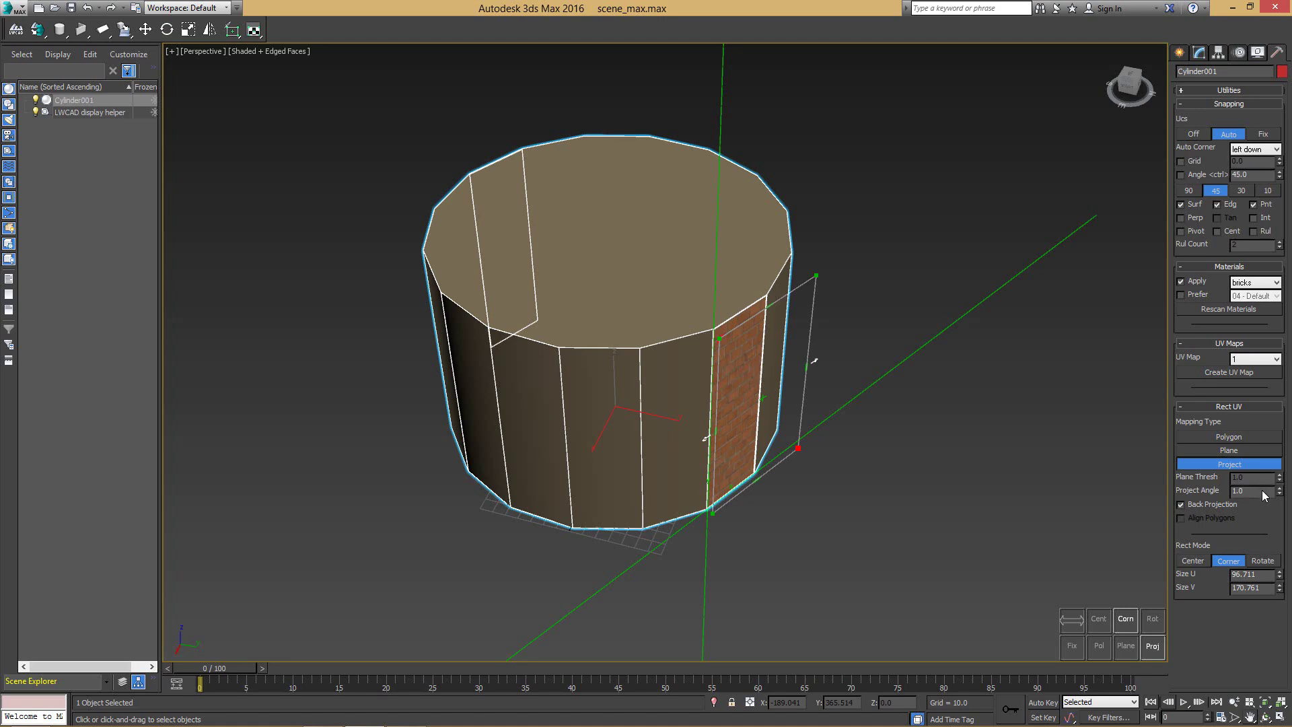
pyautogui.click(1182, 509)
pyautogui.keyDown('alt'); pyautogui.moveTo(676, 417); pyautogui.dragTo(483, 395, button='middle'); pyautogui.keyUp('alt')
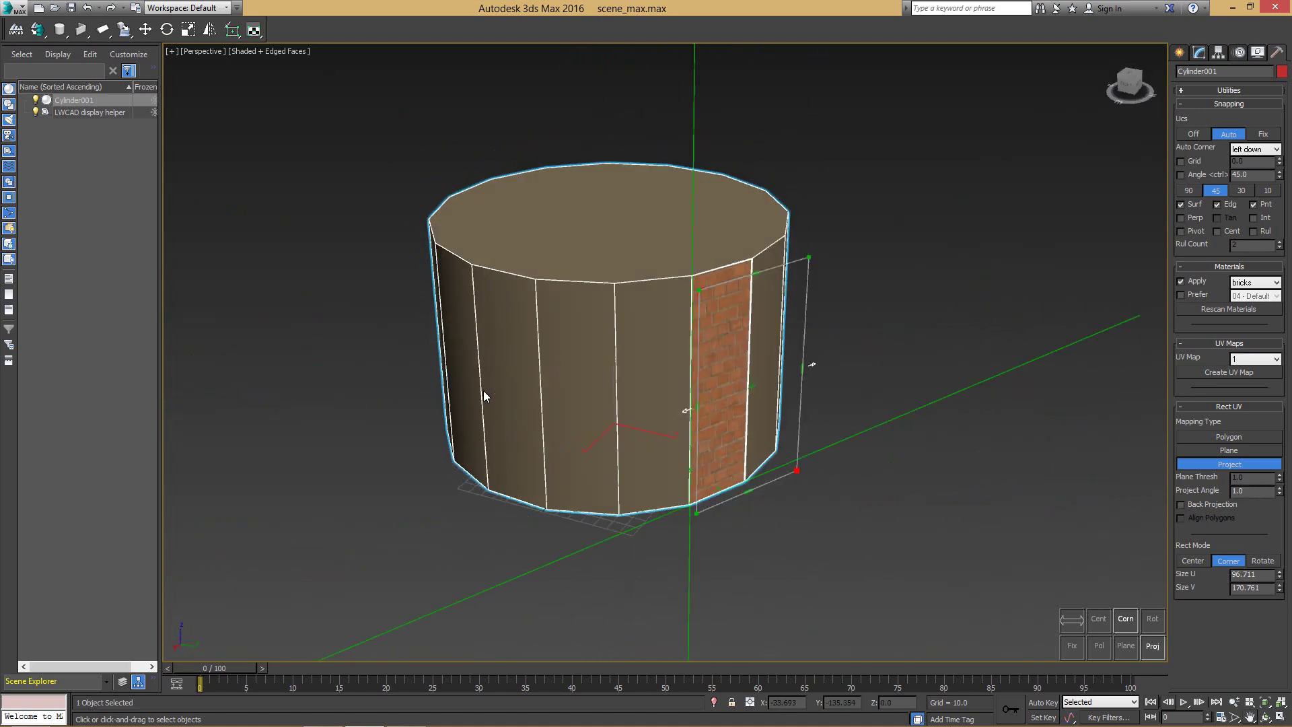
pyautogui.click(1180, 504)
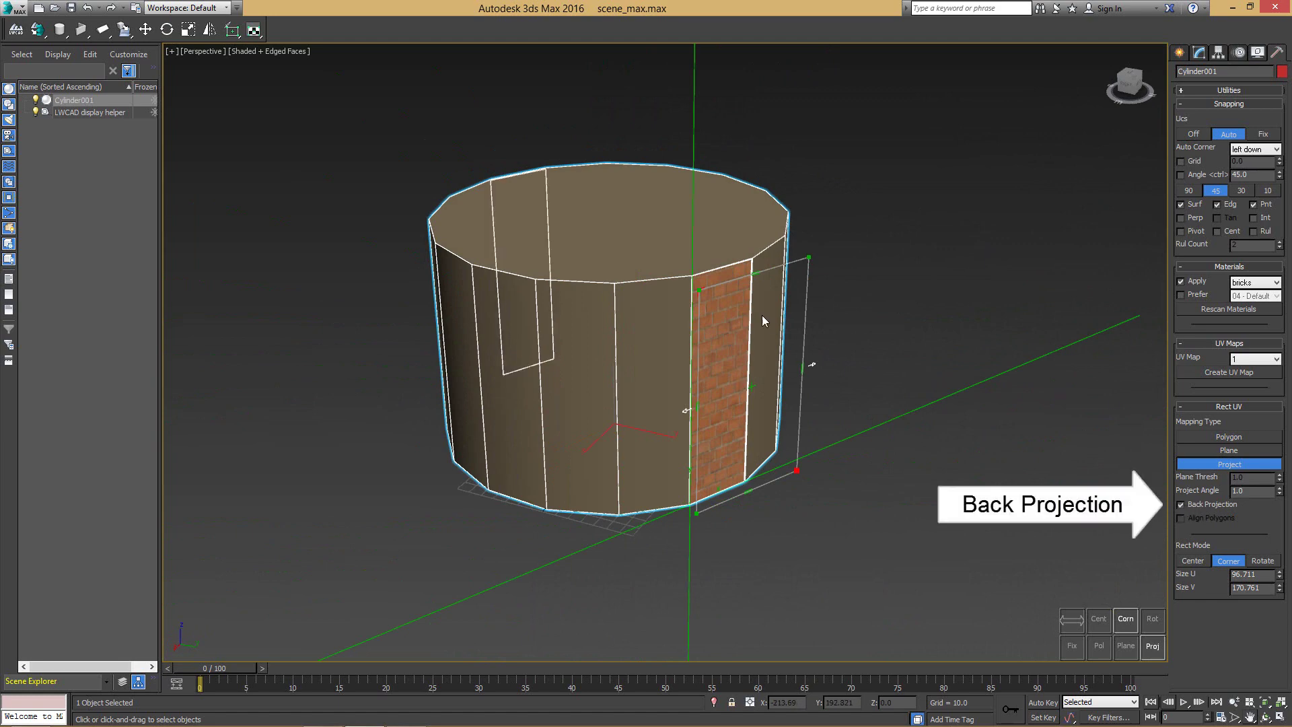
pyautogui.keyDown('alt'); pyautogui.moveTo(507, 343); pyautogui.dragTo(636, 347, button='middle'); pyautogui.keyUp('alt')
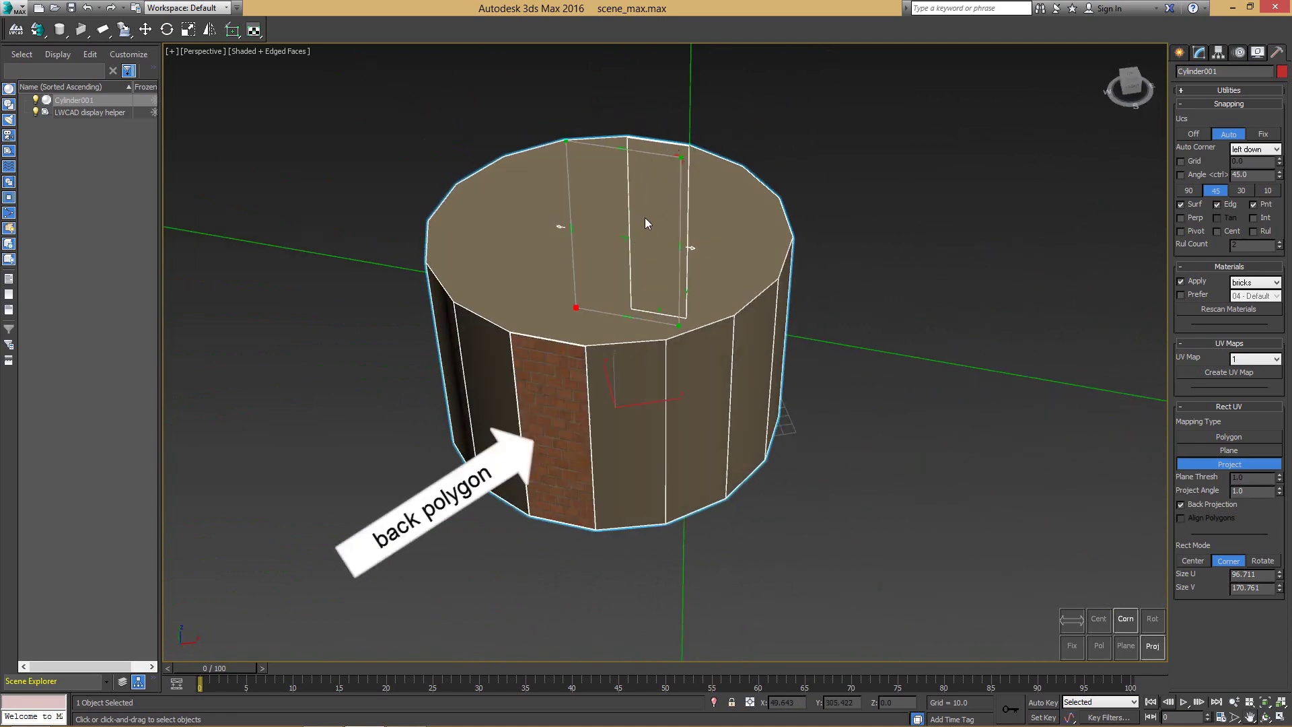
pyautogui.keyDown('alt'); pyautogui.moveTo(784, 294); pyautogui.dragTo(655, 328, button='middle'); pyautogui.keyUp('alt')
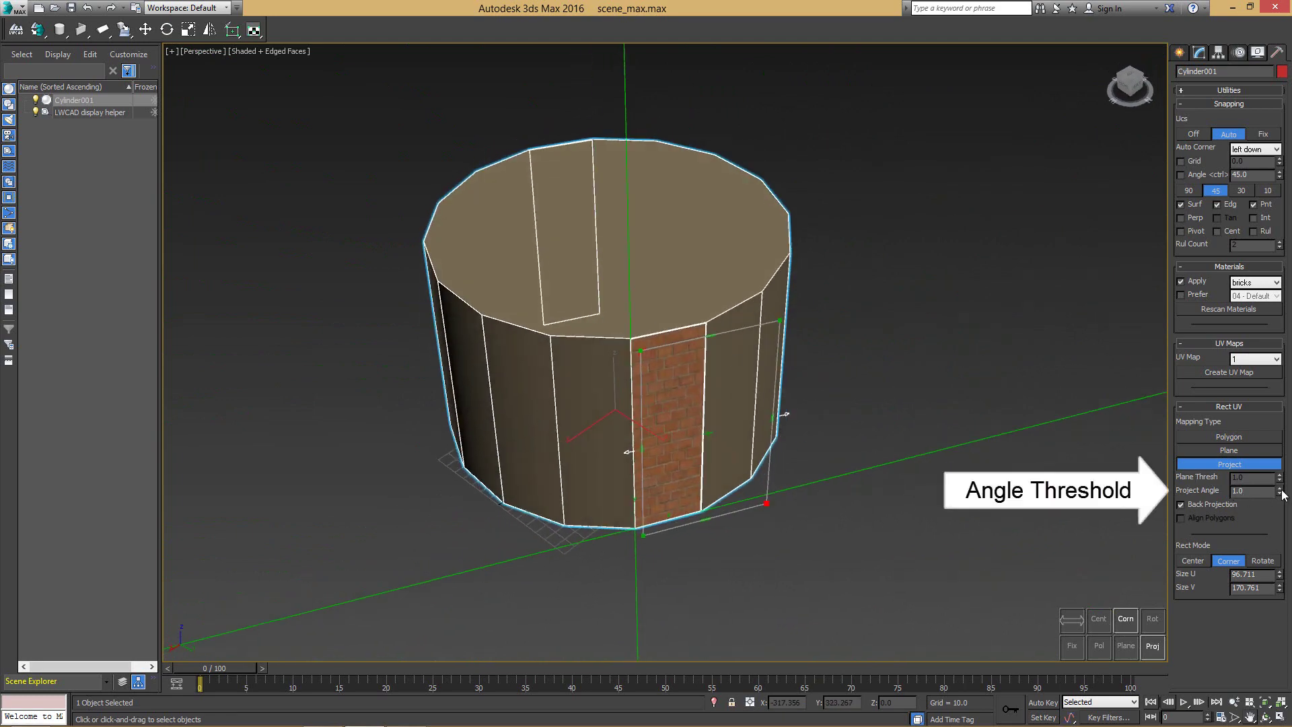
# Step: Raise the project angle to about 49.4 so the brick projection covers more side polygons, and check around the cylinder
pyautogui.moveTo(1275, 445); pyautogui.dragTo(1268, 307)
pyautogui.moveTo(1258, 239); pyautogui.dragTo(1265, 176)
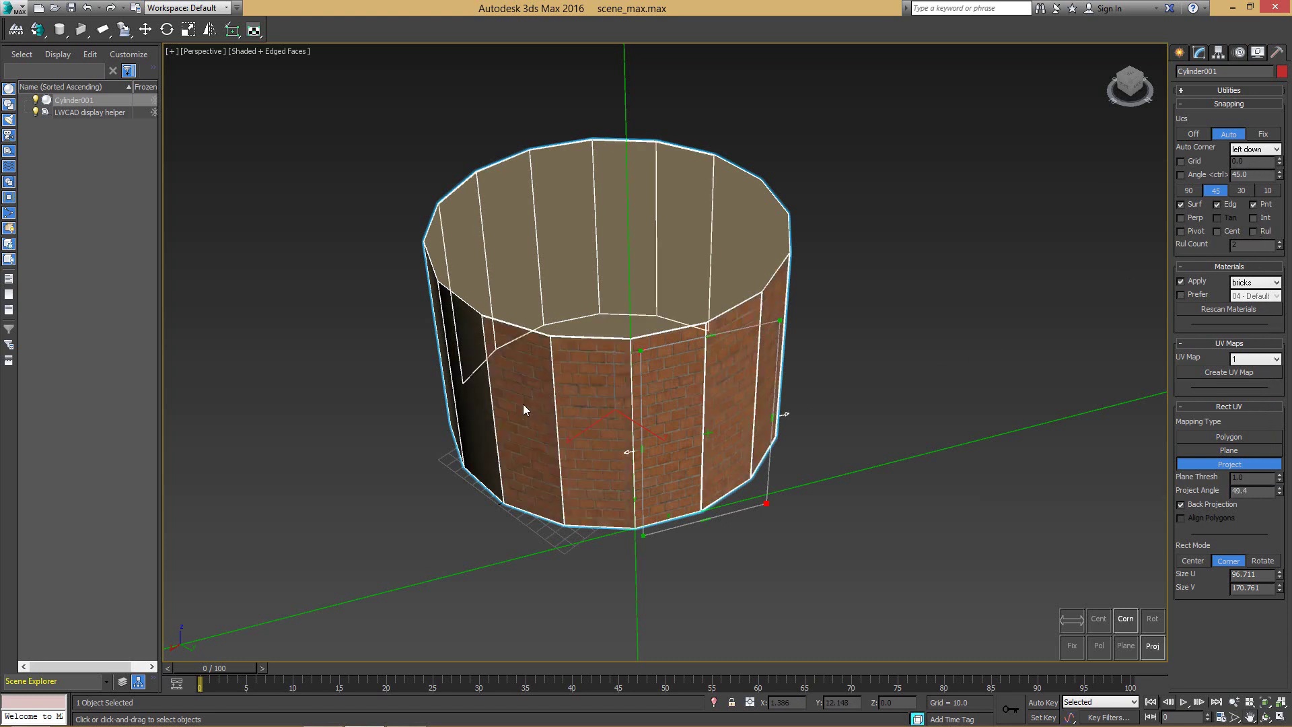
pyautogui.keyDown('alt'); pyautogui.moveTo(543, 340); pyautogui.dragTo(640, 334, button='middle'); pyautogui.keyUp('alt')
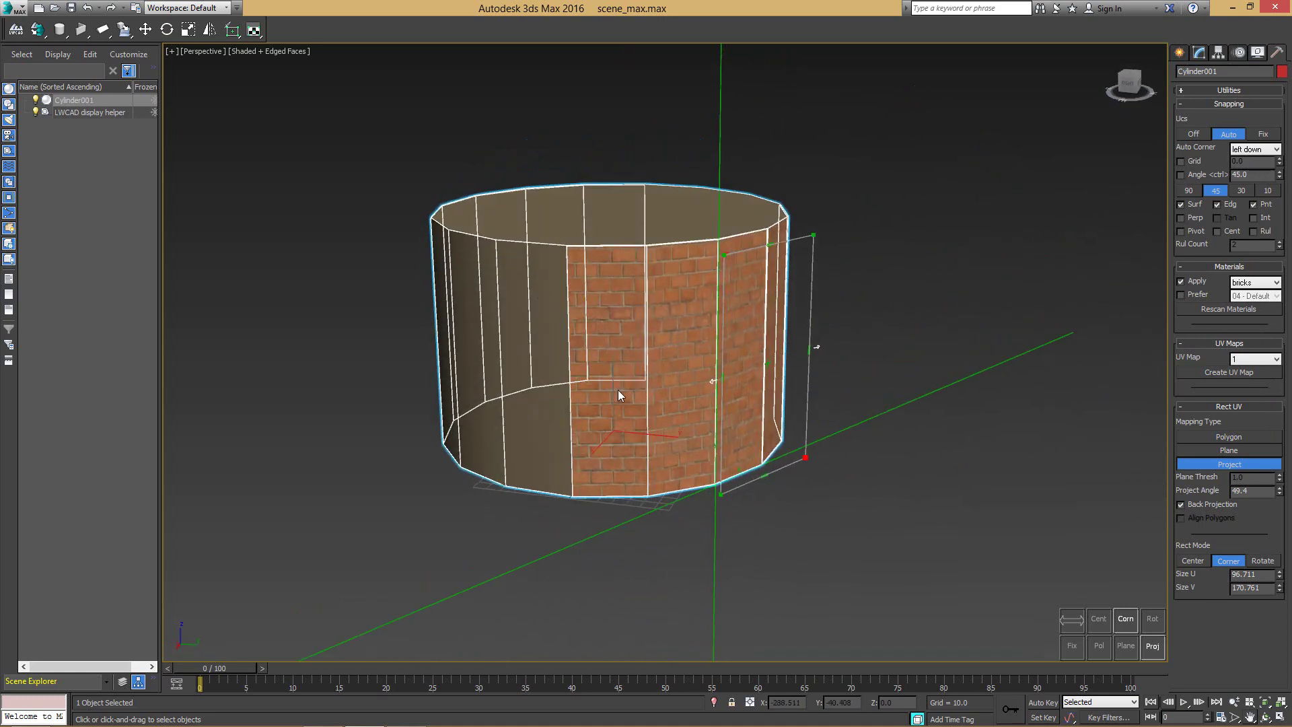
pyautogui.keyDown('alt'); pyautogui.moveTo(571, 365); pyautogui.dragTo(527, 353, button='middle'); pyautogui.keyUp('alt')
pyautogui.click(529, 354)
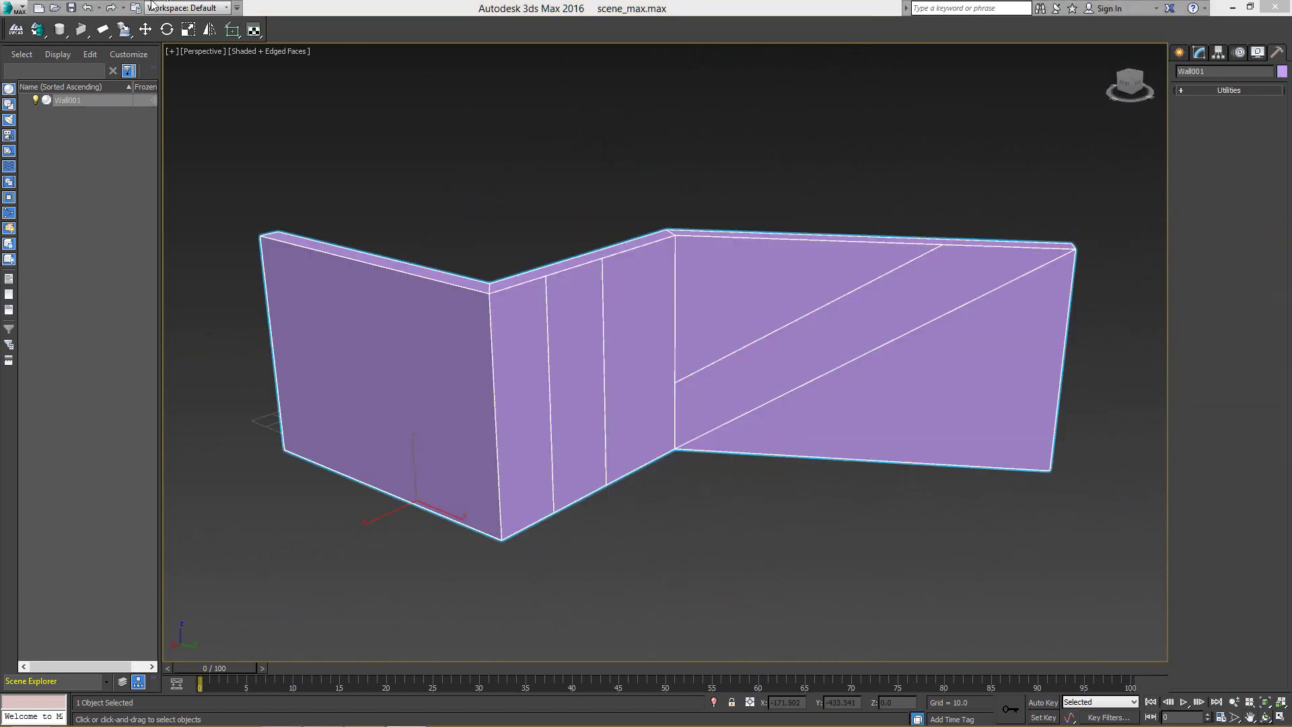
# Step: Start Rect UV on the wall in Polygon mapping and map bricks onto the diagonal strip with a corner-mode rectangle about 38 by 35
pyautogui.moveTo(254, 32)
pyautogui.mouseDown()
pyautogui.moveTo(254, 71)
pyautogui.moveTo(250, 54)
pyautogui.mouseUp()
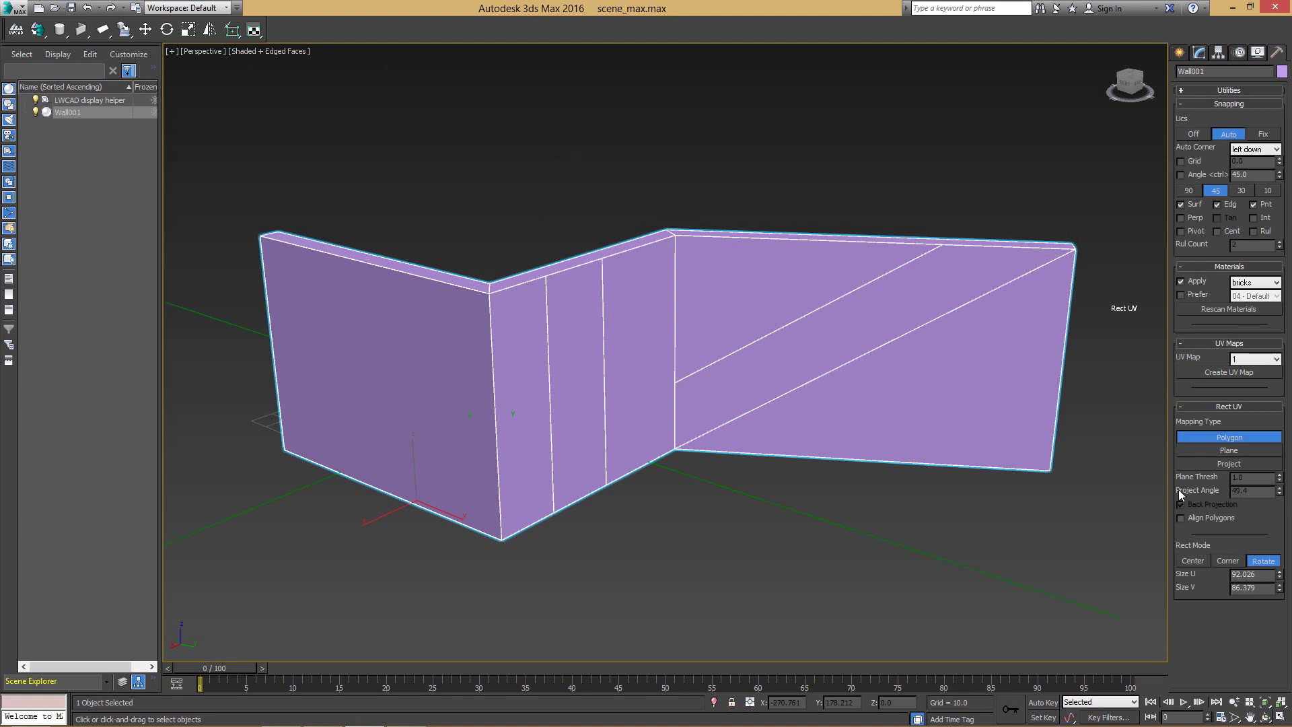
pyautogui.click(1226, 560)
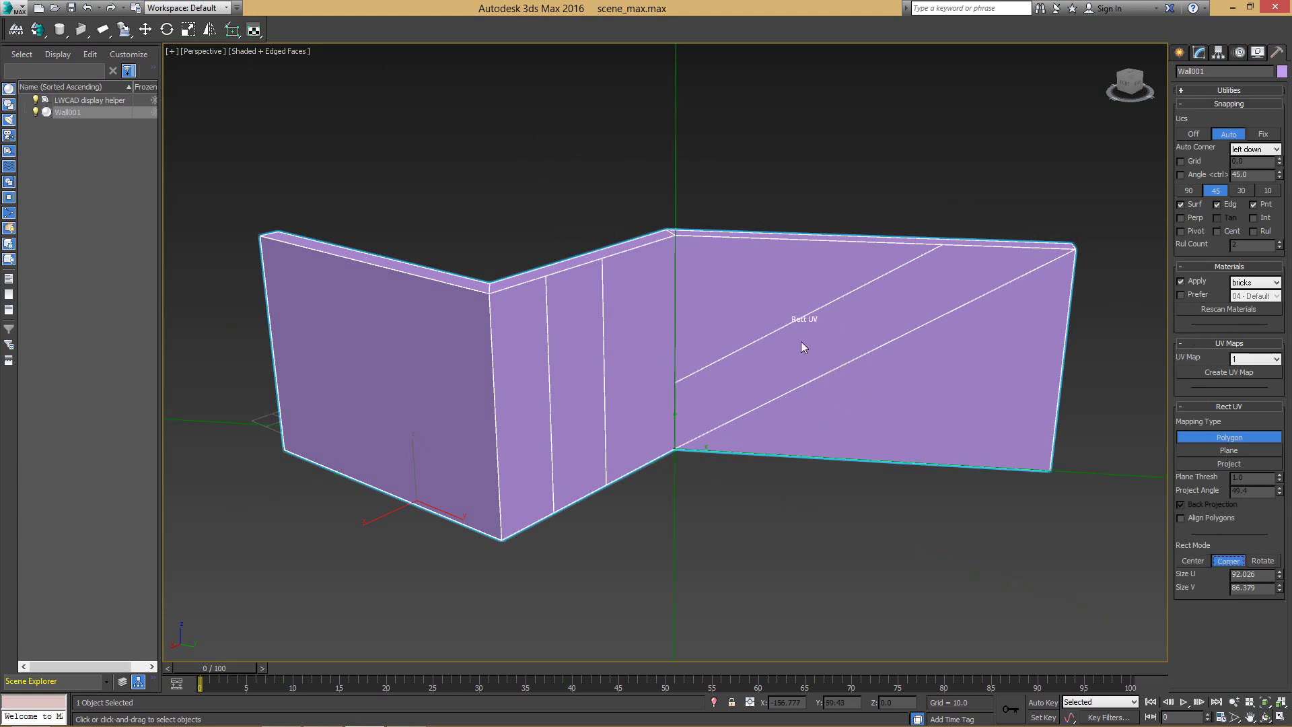
pyautogui.moveTo(798, 337); pyautogui.dragTo(896, 428)
pyautogui.moveTo(840, 384); pyautogui.dragTo(813, 344)
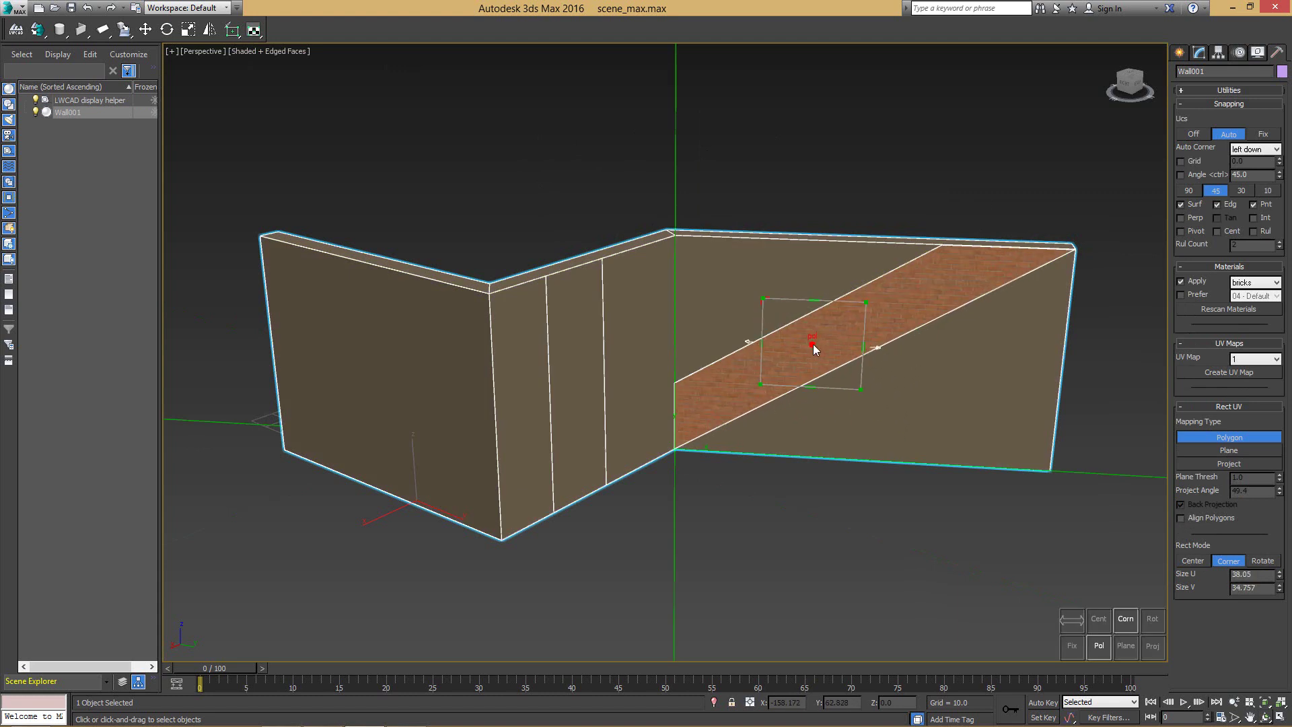
# Step: Rotate the mapping rectangle to follow the diagonal strip's lower edge, starting at its lower corner, with a size of about 50 by 35
pyautogui.click(1261, 561)
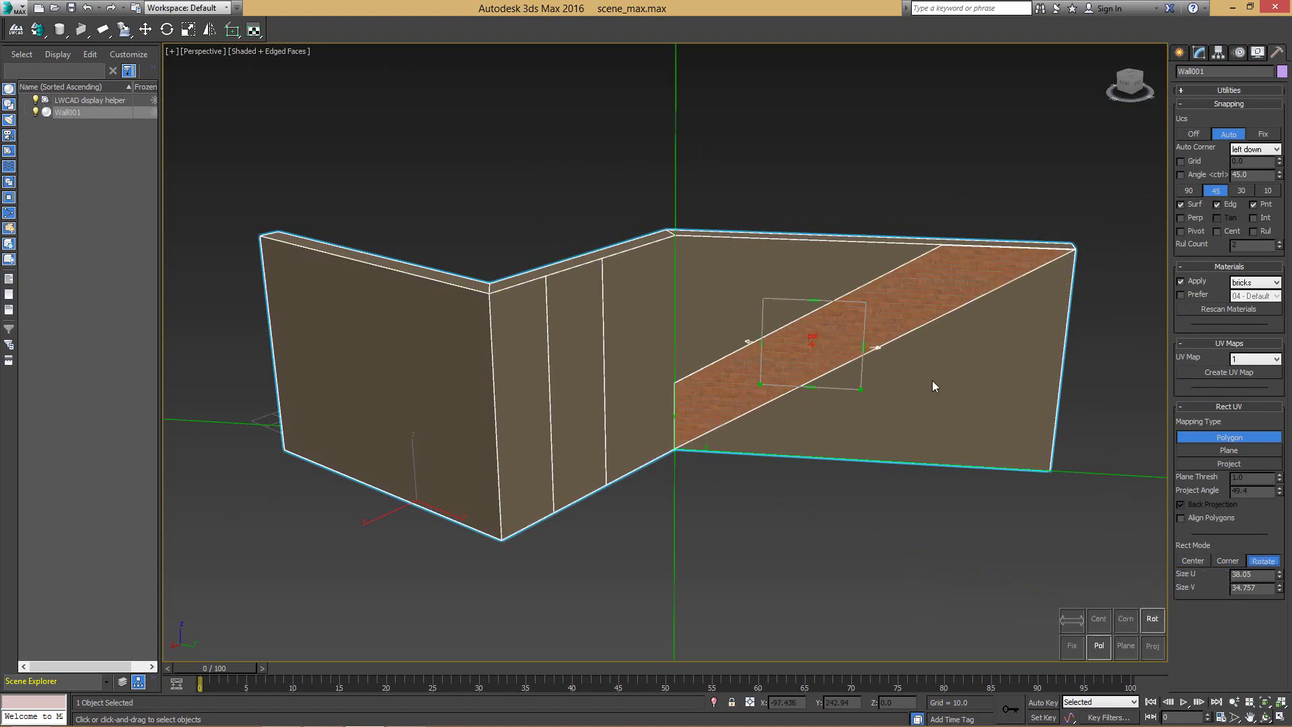
pyautogui.moveTo(856, 391); pyautogui.dragTo(858, 357)
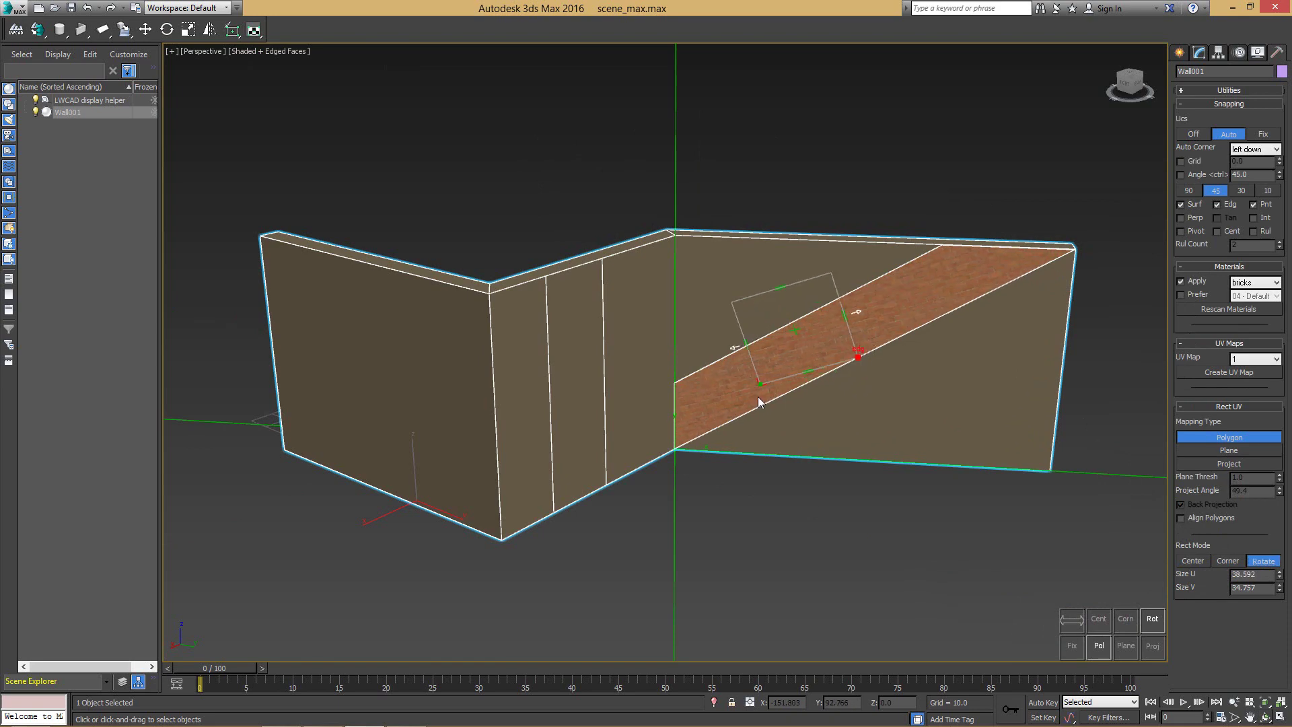
pyautogui.moveTo(758, 389); pyautogui.dragTo(675, 457)
pyautogui.moveTo(811, 336); pyautogui.dragTo(768, 364)
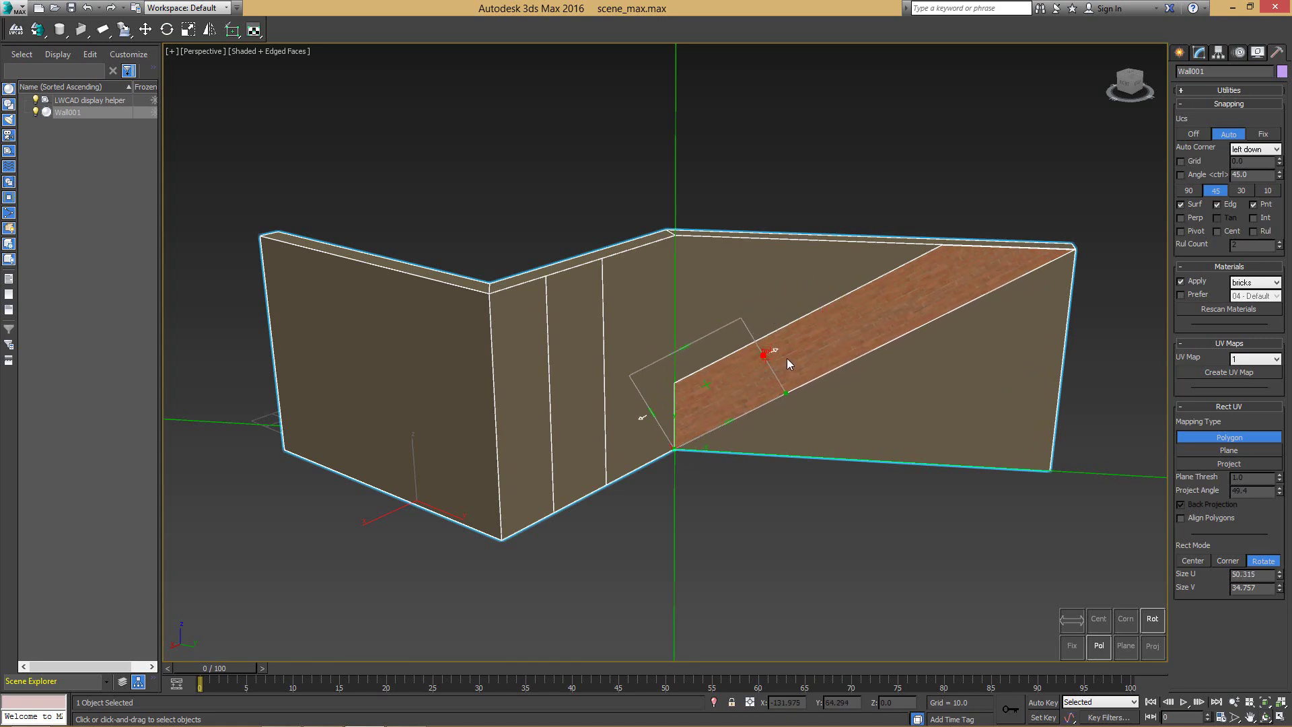
# Step: Fix the rotated rectangle and reuse it to map bricks onto the wall's large end face and a large face on the opposite side
pyautogui.click(1070, 647)
pyautogui.rightClick(783, 435)
pyautogui.keyDown('alt'); pyautogui.moveTo(524, 395); pyautogui.dragTo(628, 389, button='middle'); pyautogui.keyUp('alt')
pyautogui.click(355, 398)
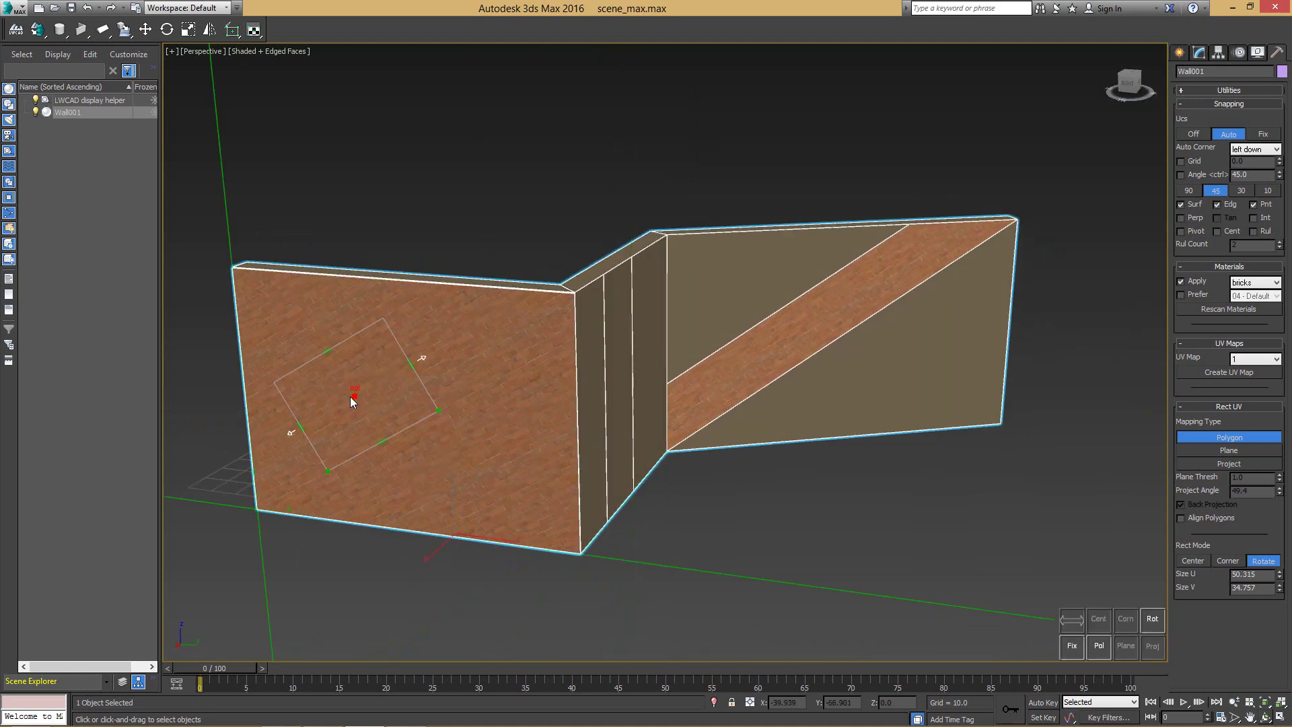
pyautogui.rightClick(345, 397)
pyautogui.keyDown('alt'); pyautogui.moveTo(477, 402); pyautogui.dragTo(528, 357, button='middle'); pyautogui.keyUp('alt')
pyautogui.click(427, 341)
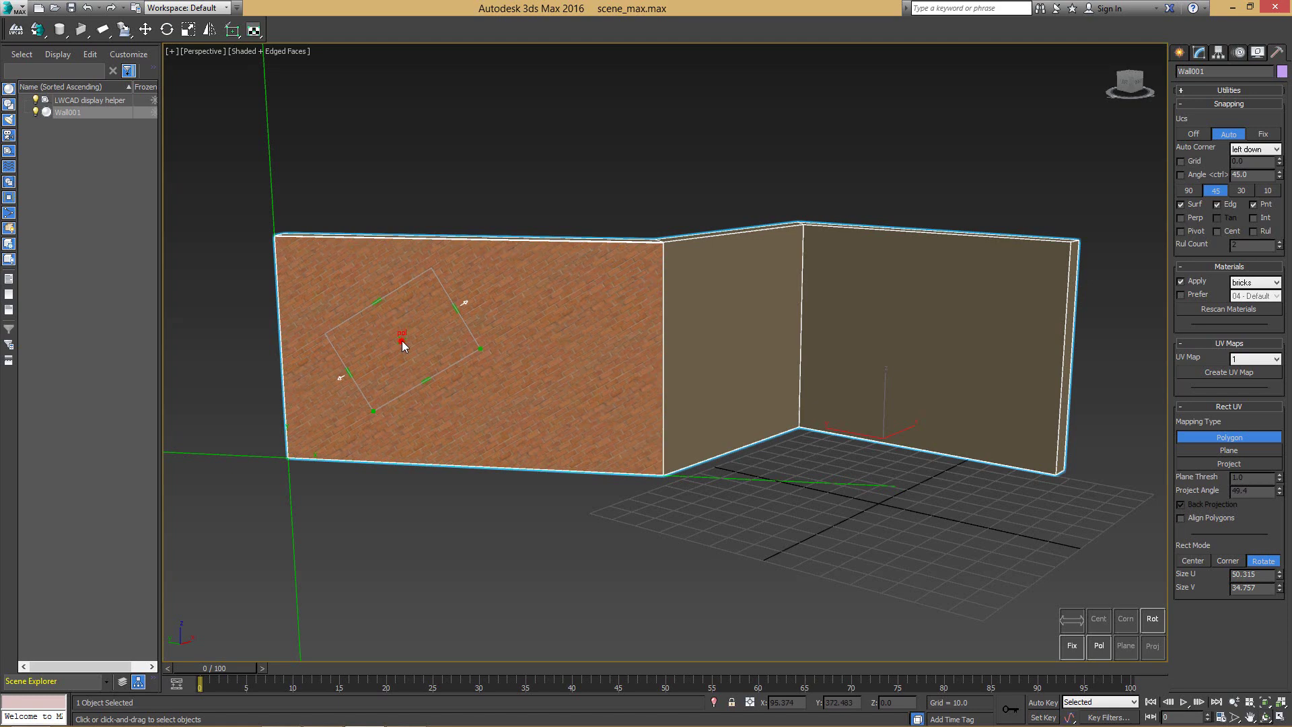
# Step: Unfix the rectangle, level it so the brick rows run horizontally, and widen it to about 53 by 35
pyautogui.click(1073, 647)
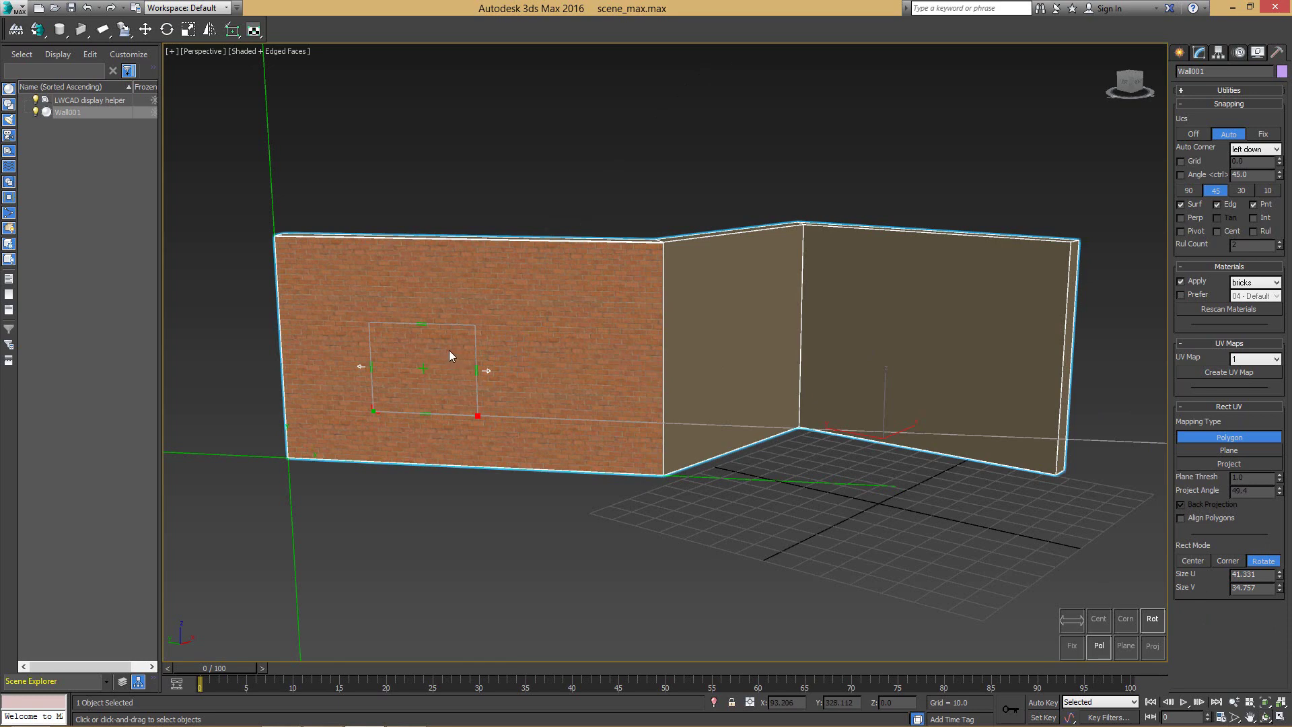
pyautogui.moveTo(479, 371); pyautogui.dragTo(507, 381)
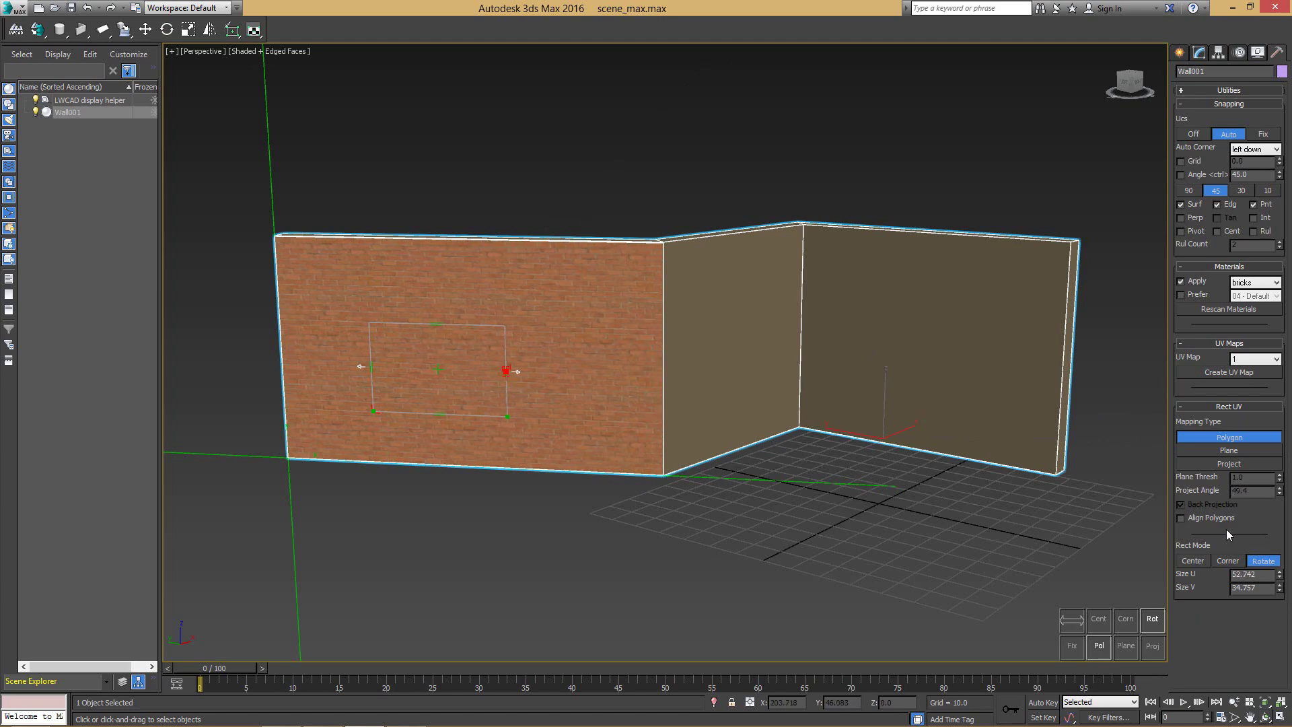
pyautogui.rightClick(519, 305)
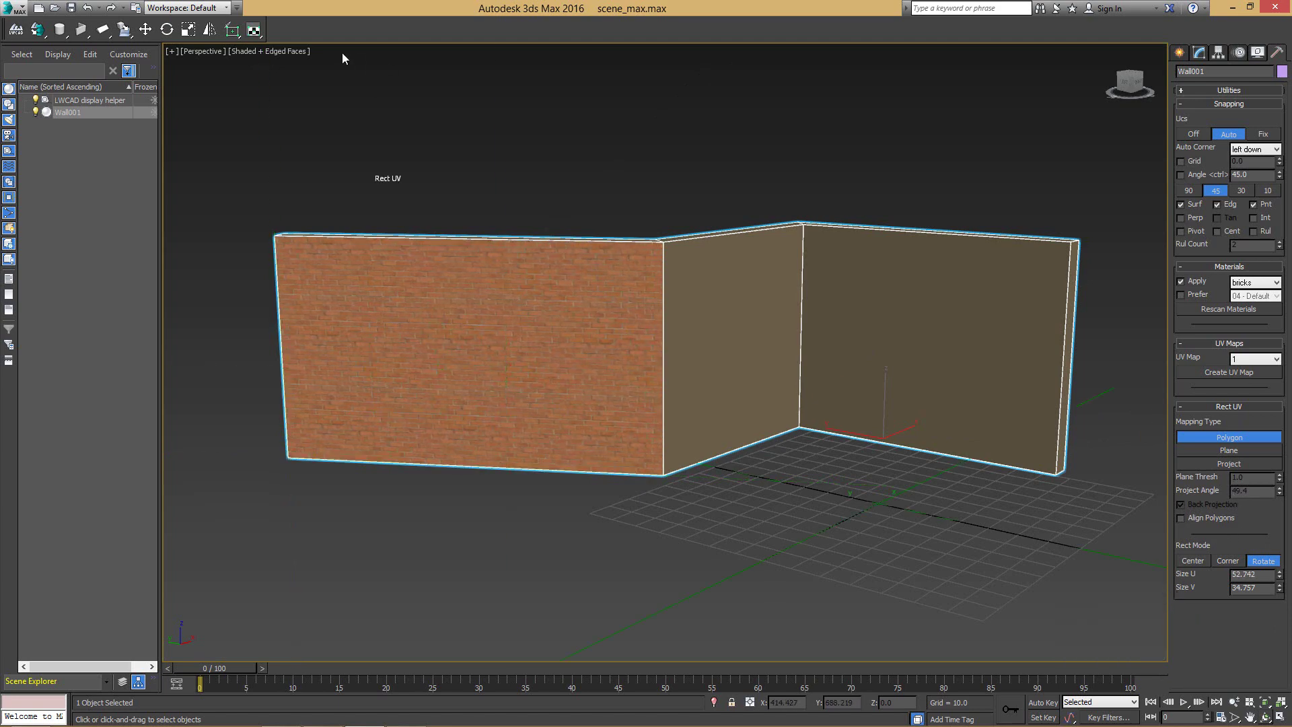
# Step: Use Quad UV to map bricks onto the wall's front end face and expand the mapping across the adjoining wall faces
pyautogui.moveTo(256, 32); pyautogui.dragTo(256, 74)
pyautogui.click(726, 309)
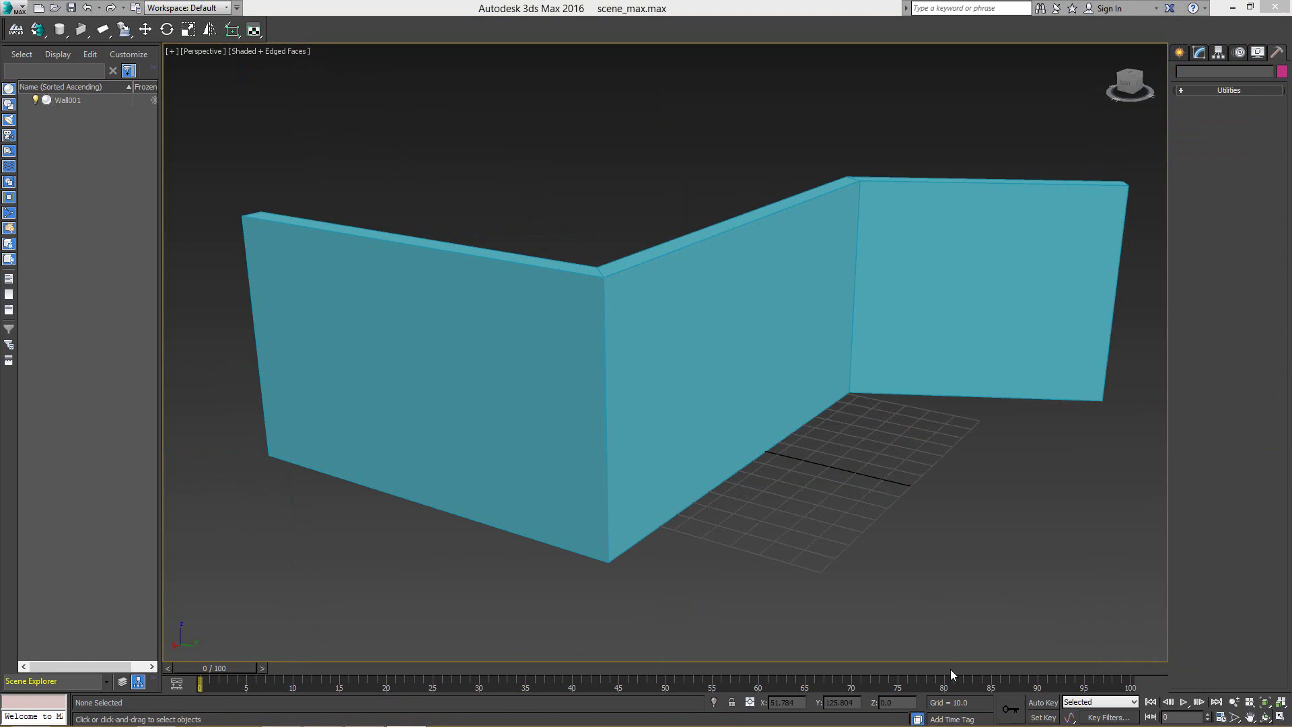
pyautogui.click(253, 30)
pyautogui.moveTo(255, 34); pyautogui.dragTo(253, 72)
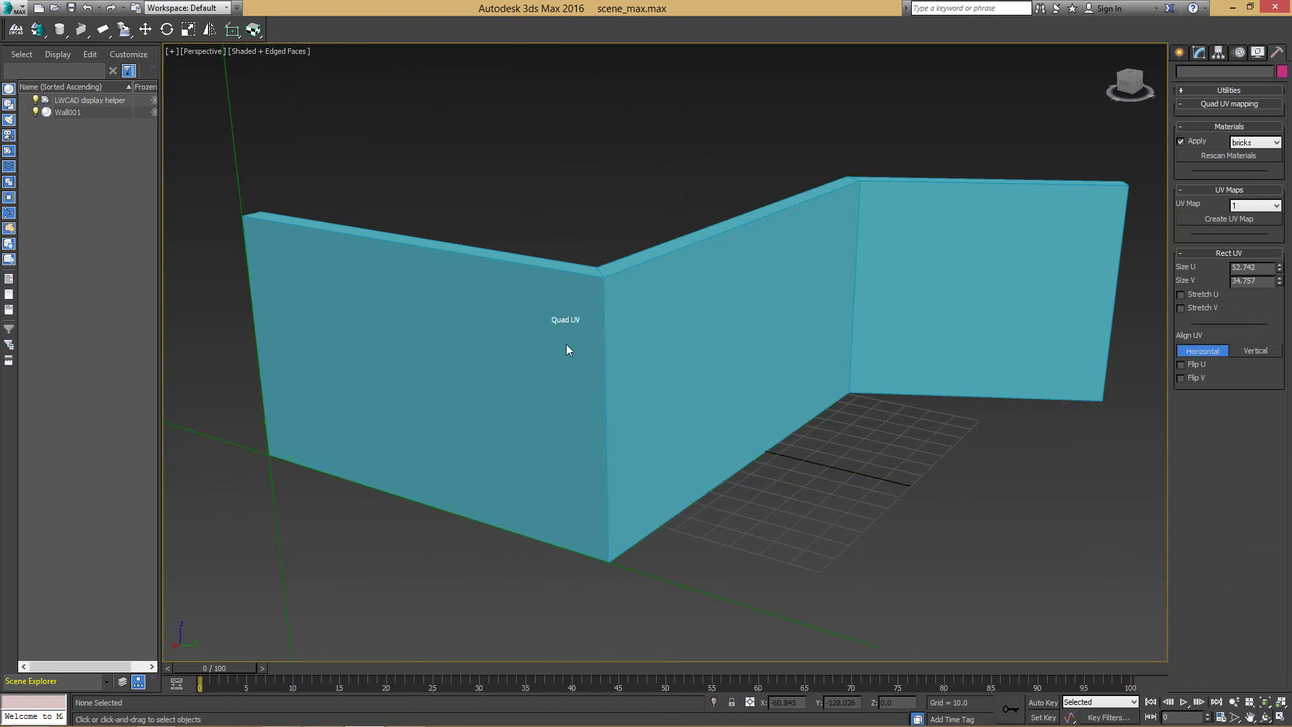
pyautogui.click(394, 360)
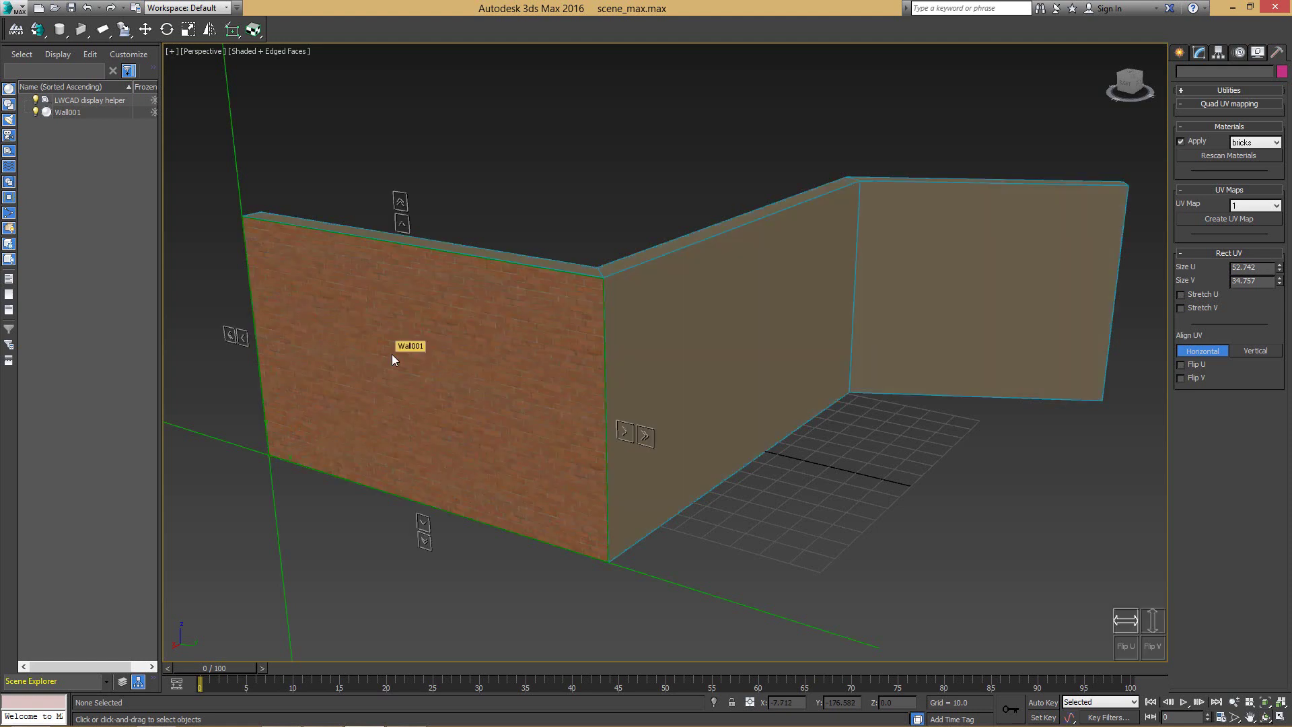
pyautogui.click(623, 432)
pyautogui.click(623, 433)
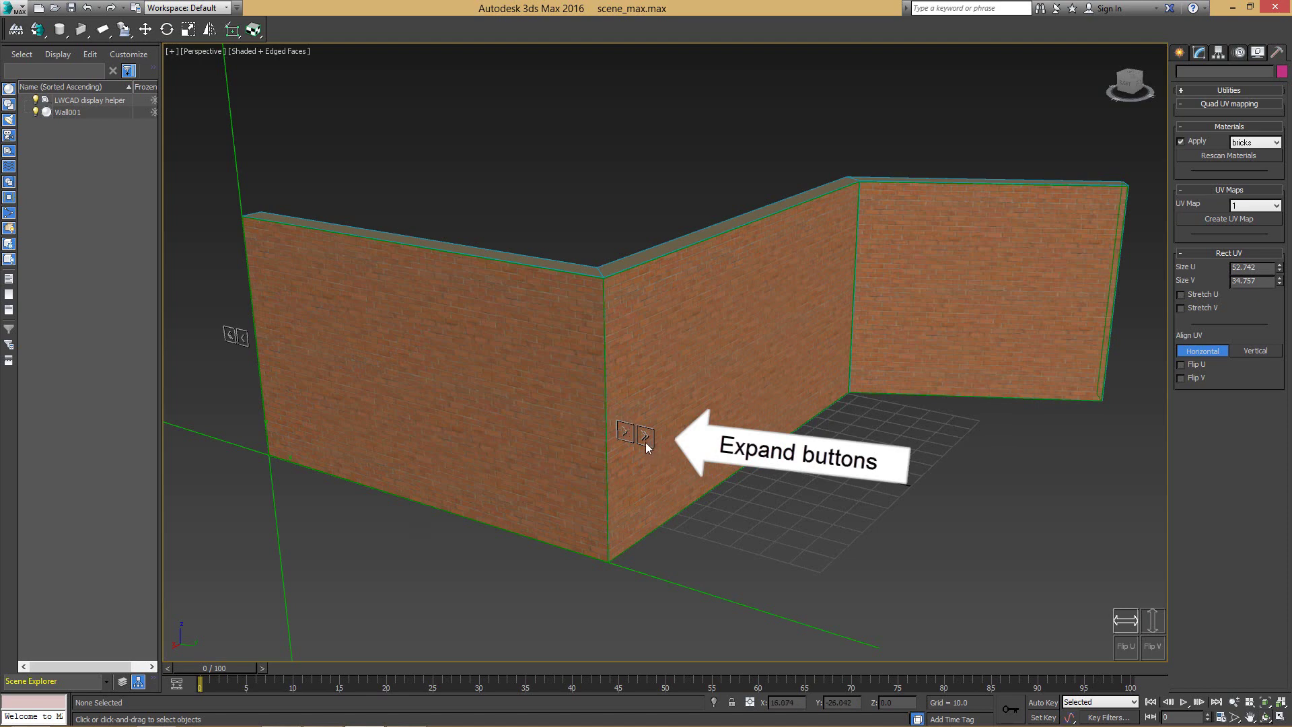
pyautogui.moveTo(587, 438)
pyautogui.keyDown('alt'); pyautogui.mouseDown(button='middle')
pyautogui.moveTo(739, 419)
pyautogui.moveTo(580, 446)
pyautogui.moveTo(579, 425)
pyautogui.mouseUp(button='middle'); pyautogui.keyUp('alt')
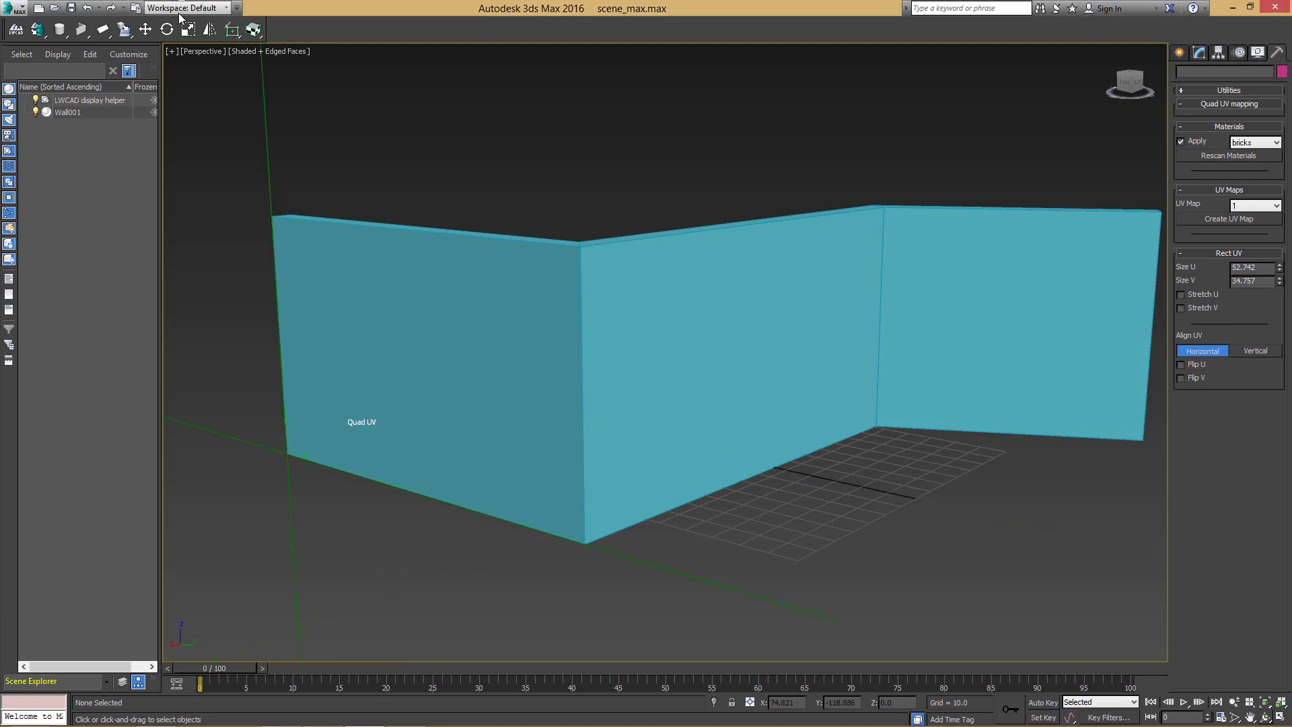
# Step: Subtract a doorway about 49 by 55 from the front end section of the wall with Rect Cut
pyautogui.moveTo(232, 38); pyautogui.dragTo(230, 98)
pyautogui.click(464, 515)
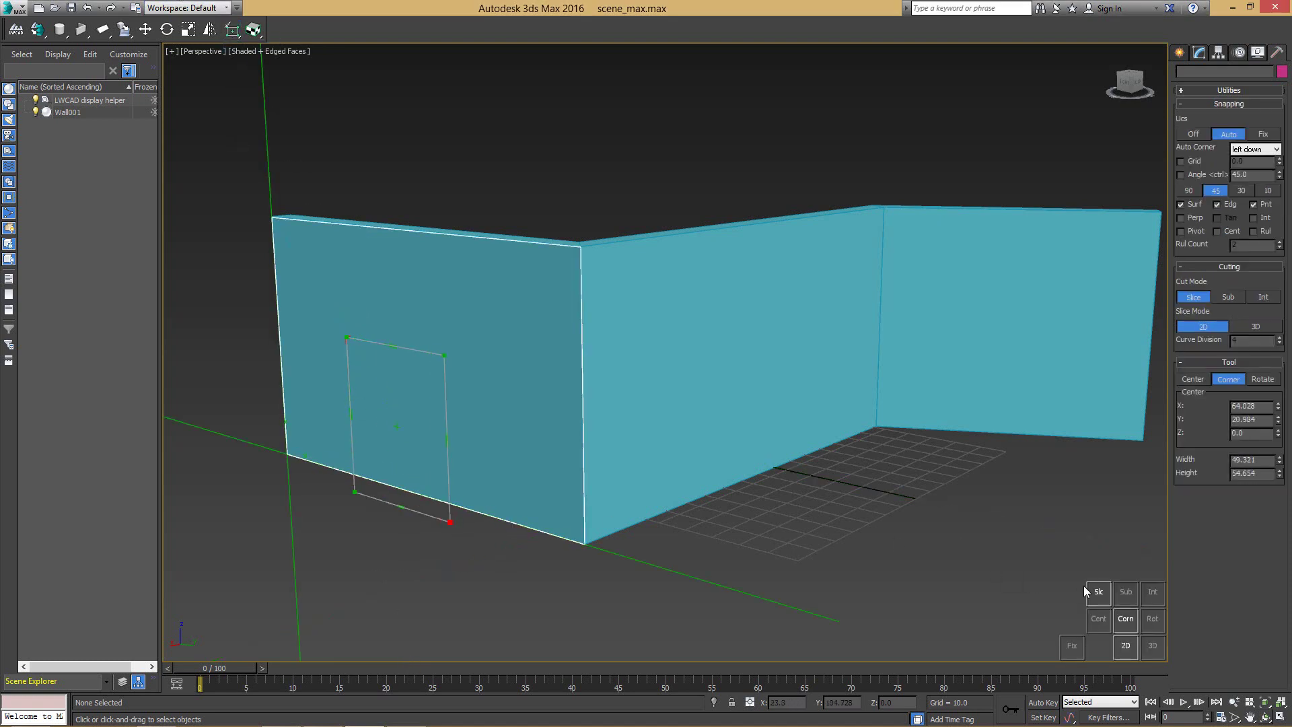
pyautogui.click(1125, 592)
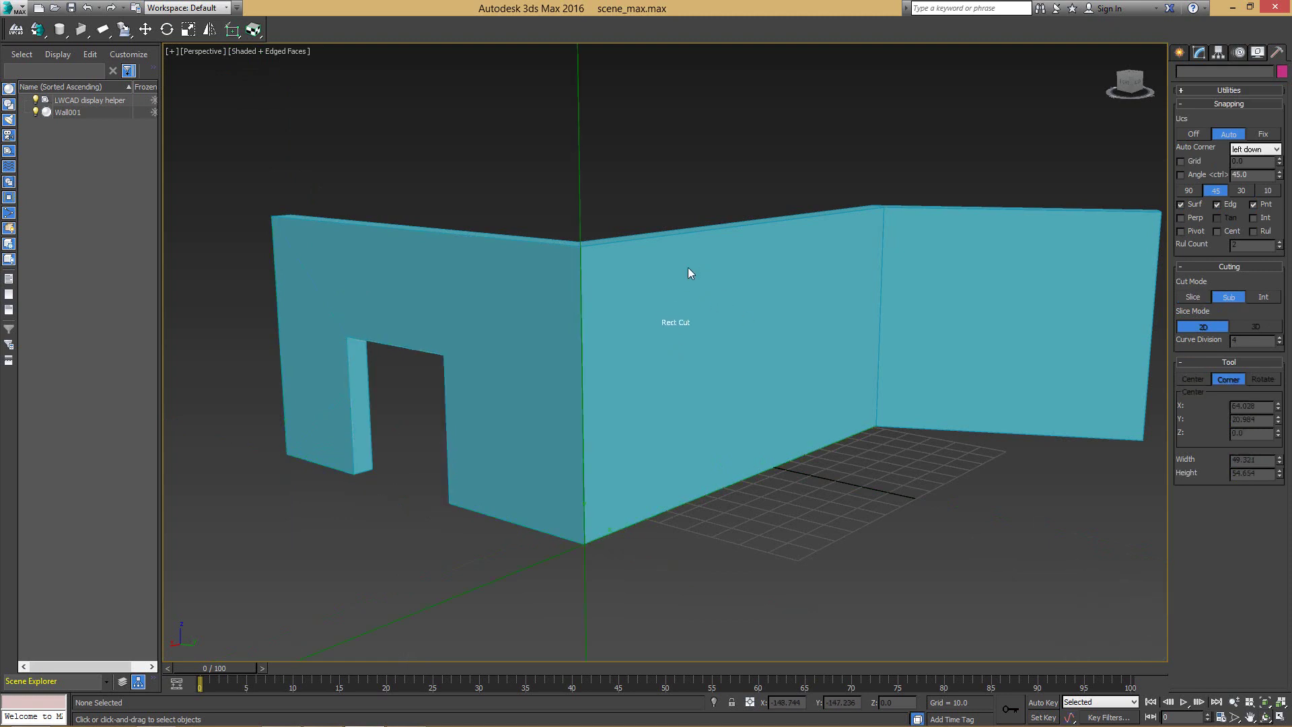
# Step: Subtract a notch from the middle wall section's upper edge and a doorway about 41 wide near its far end
pyautogui.click(673, 333)
pyautogui.click(735, 193)
pyautogui.click(847, 450)
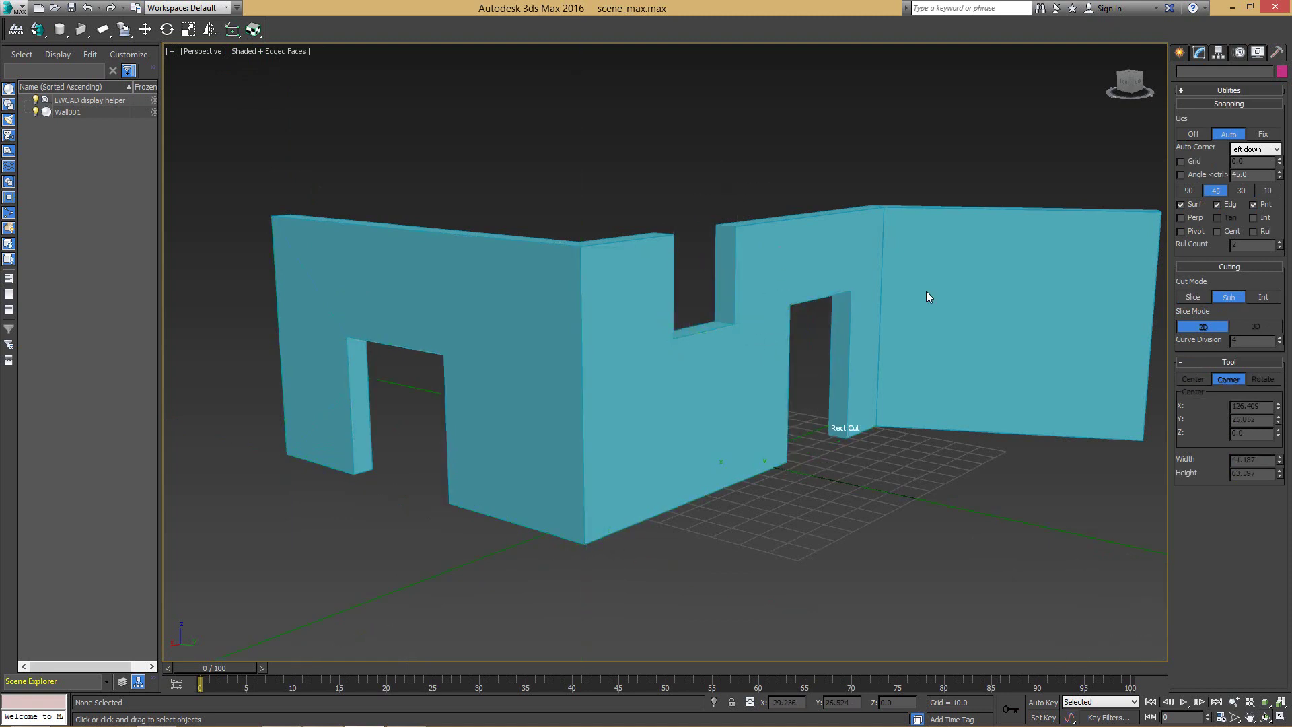
# Step: Subtract a window about 36 by 41 and a narrow opening about 16 by 44 from the far wall section, and finish Rect Cut
pyautogui.click(954, 243)
pyautogui.click(1044, 357)
pyautogui.click(1075, 300)
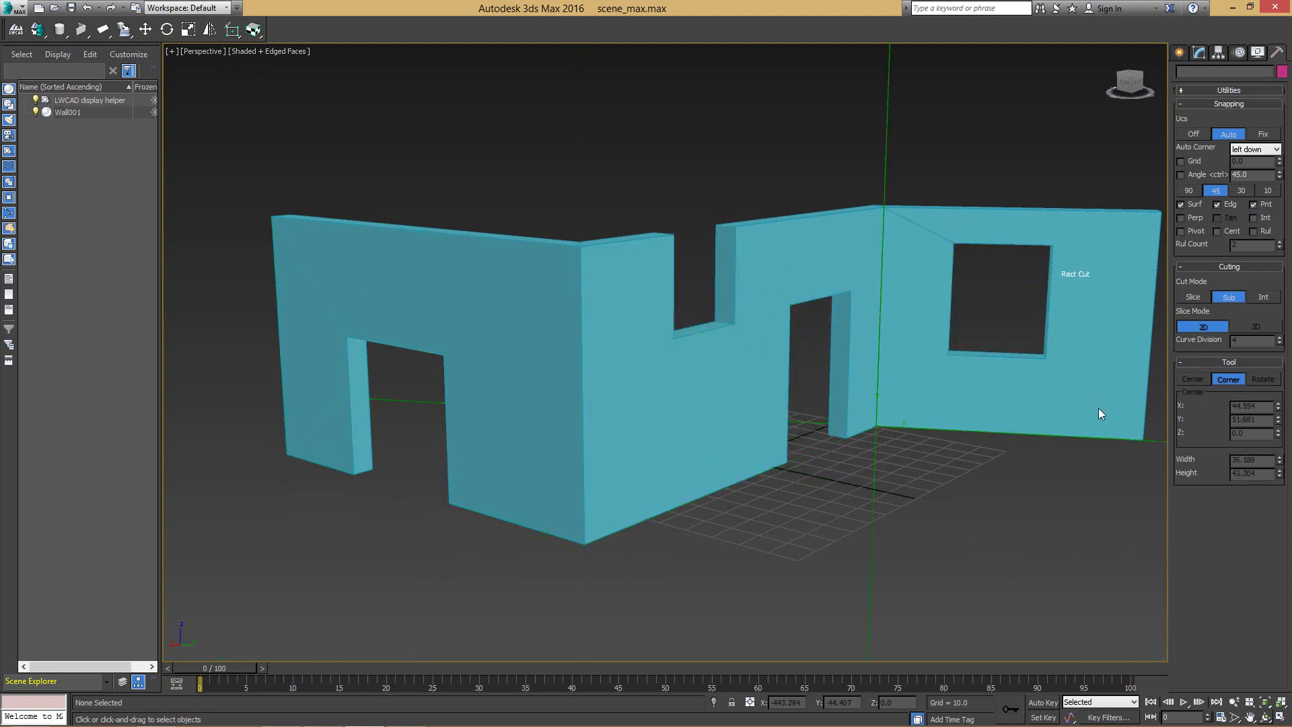
pyautogui.click(1111, 417)
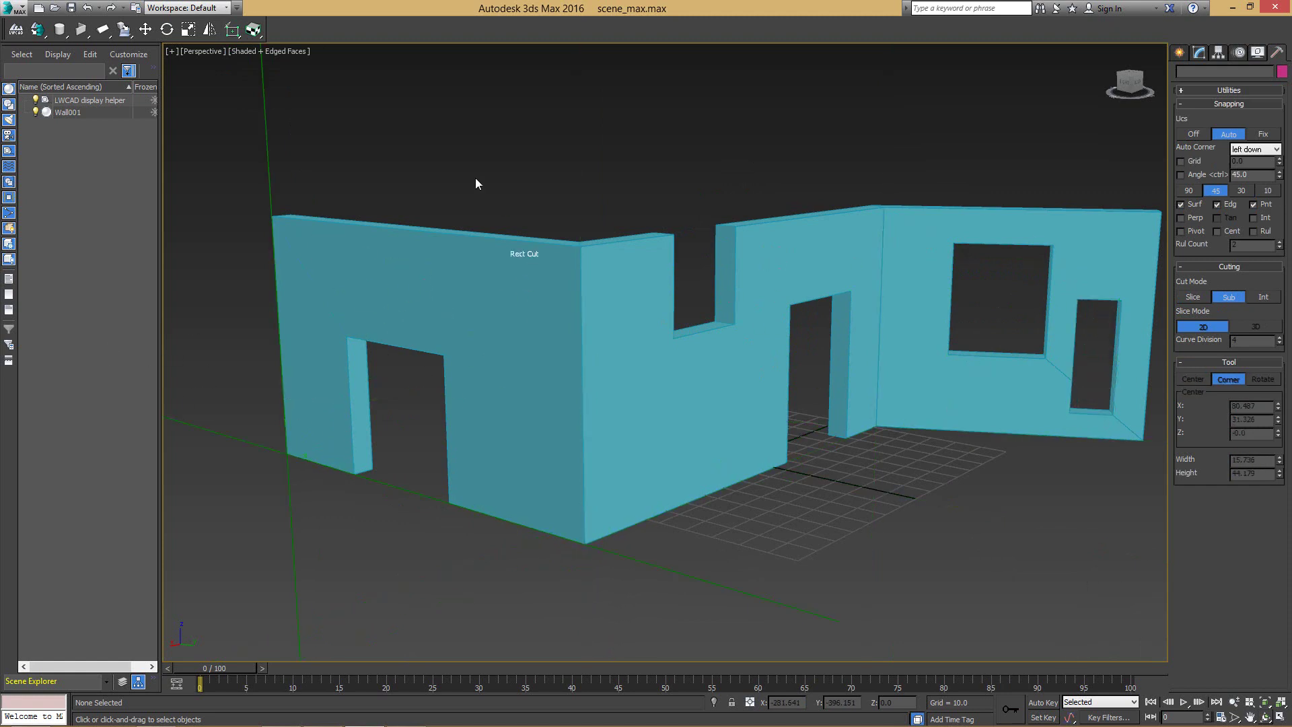
pyautogui.rightClick(474, 143)
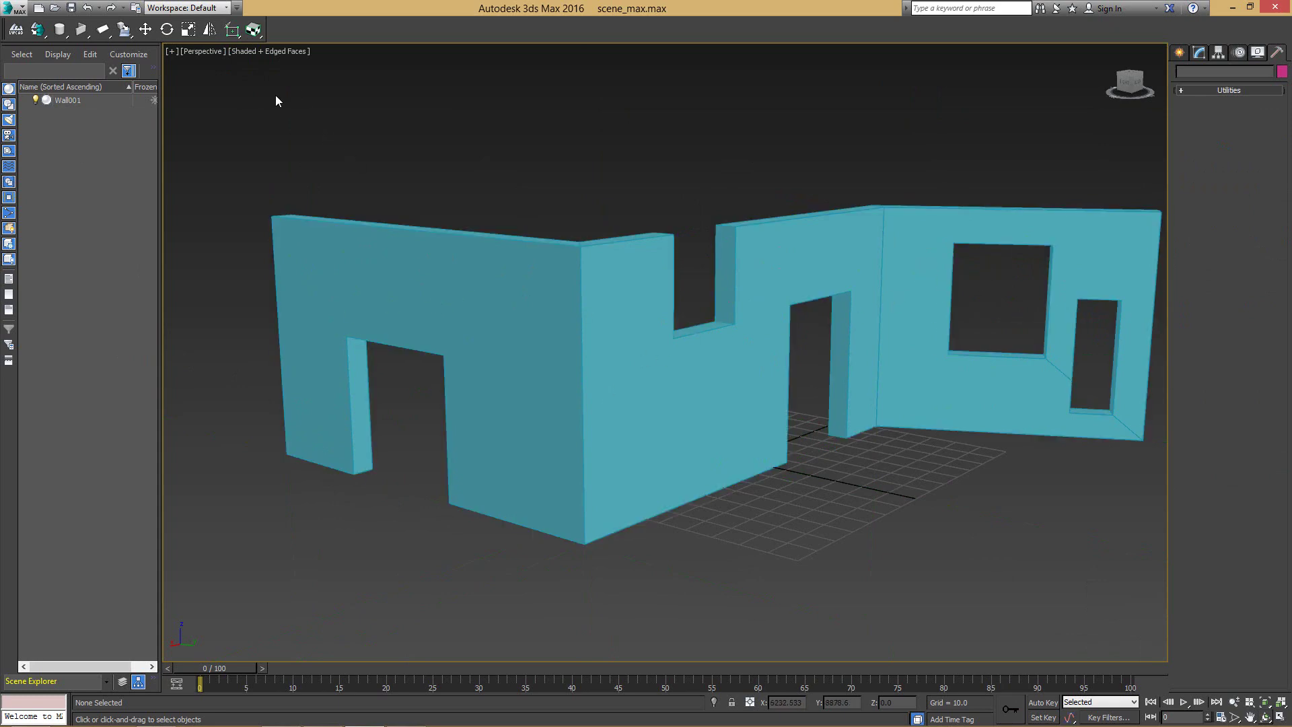
# Step: Quad-map bricks onto the front face of the wall with openings and expand the mapping to all connected wall faces
pyautogui.click(254, 30)
pyautogui.moveTo(257, 34); pyautogui.dragTo(255, 60)
pyautogui.click(386, 290)
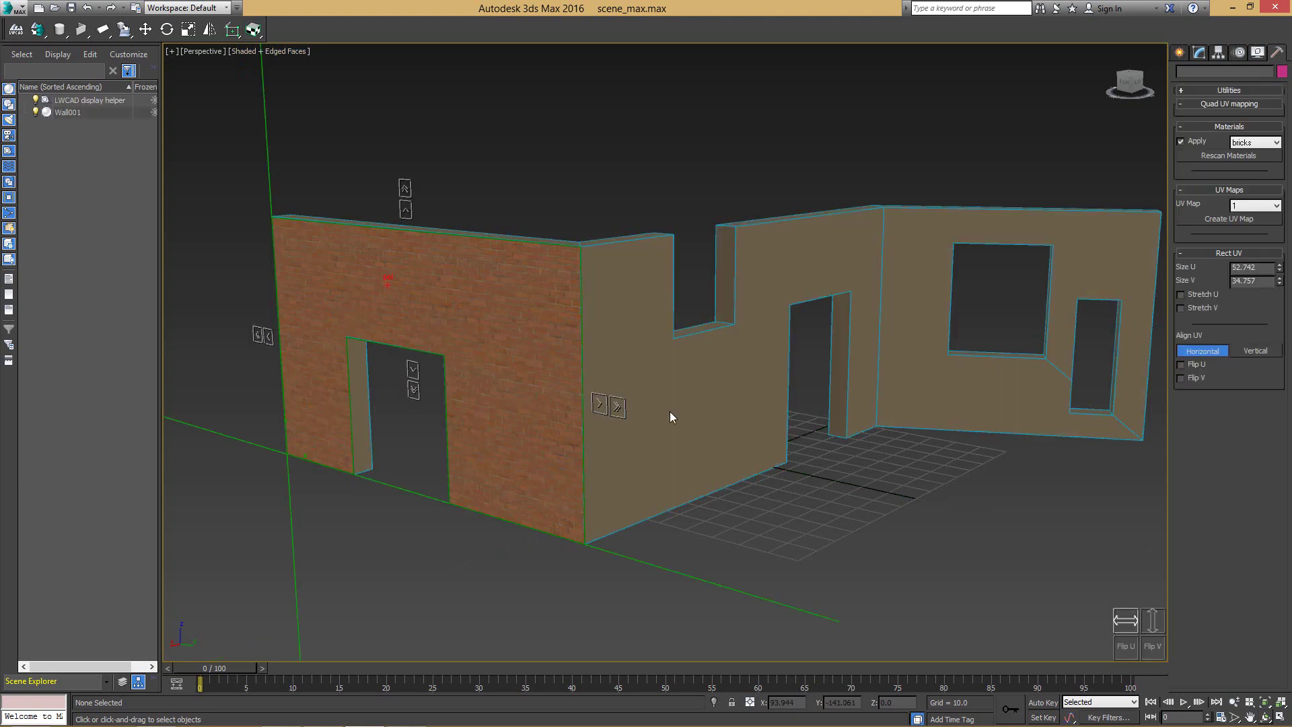
pyautogui.click(618, 409)
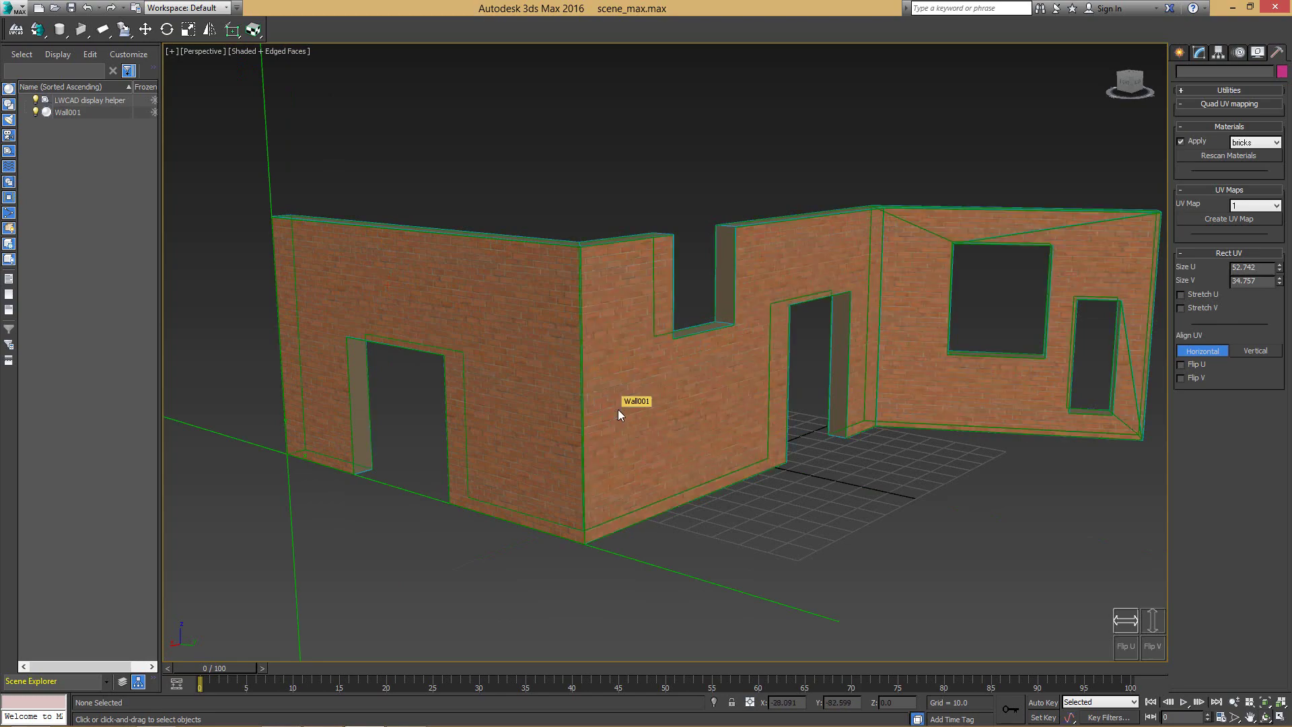
pyautogui.keyDown('alt'); pyautogui.moveTo(931, 366); pyautogui.dragTo(463, 362, button='middle'); pyautogui.keyUp('alt')
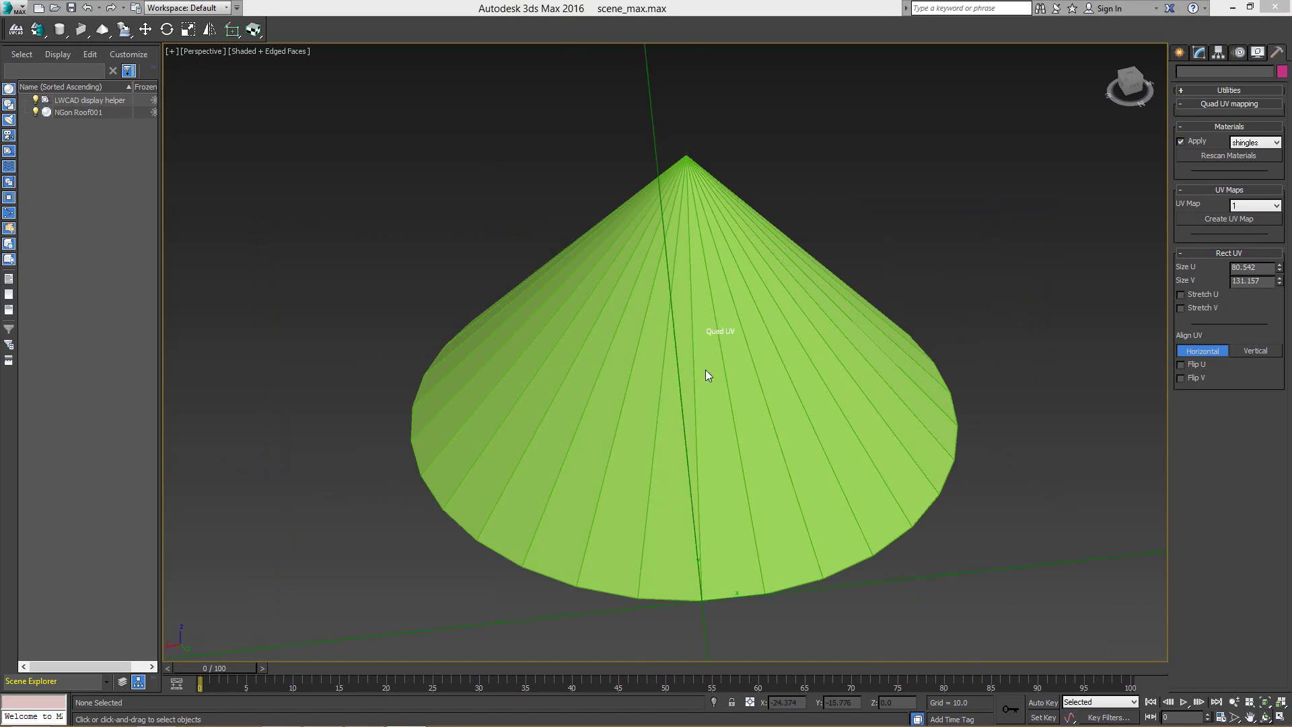
# Step: Quad-map shingles onto one triangular face of the conical roof and expand the mapping around the whole cone
pyautogui.click(677, 444)
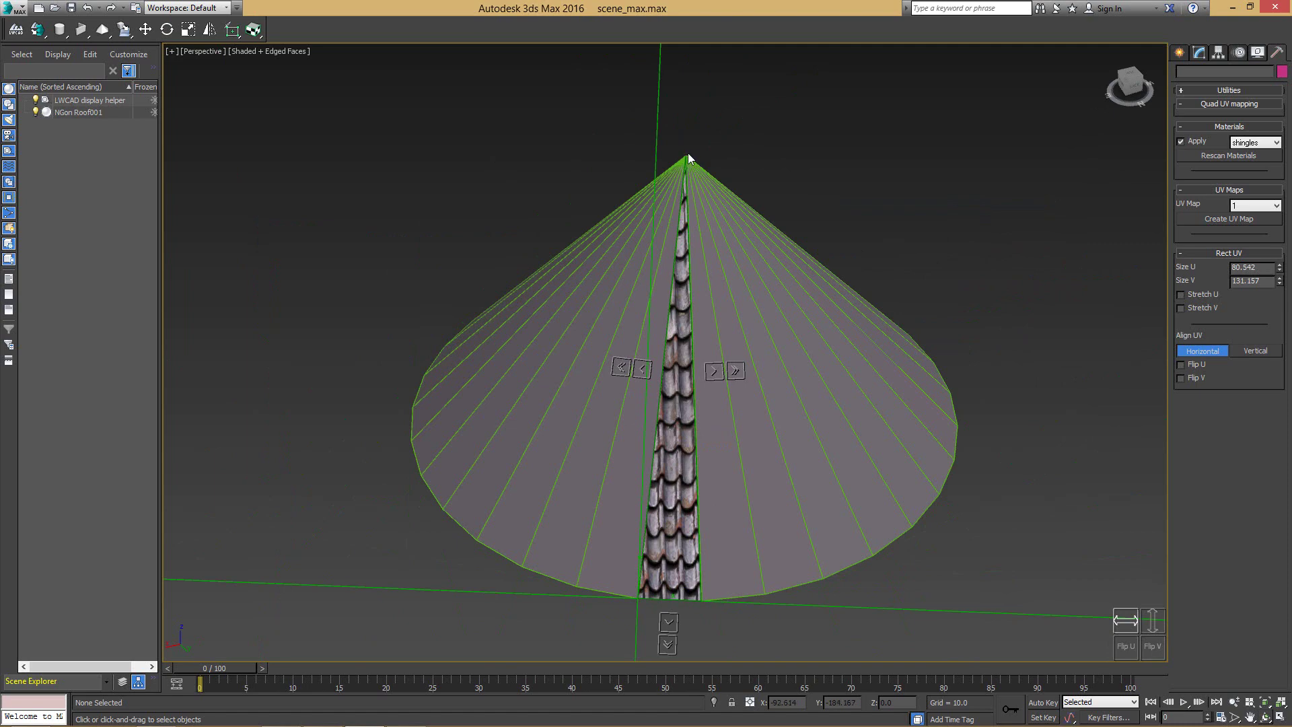
pyautogui.click(733, 374)
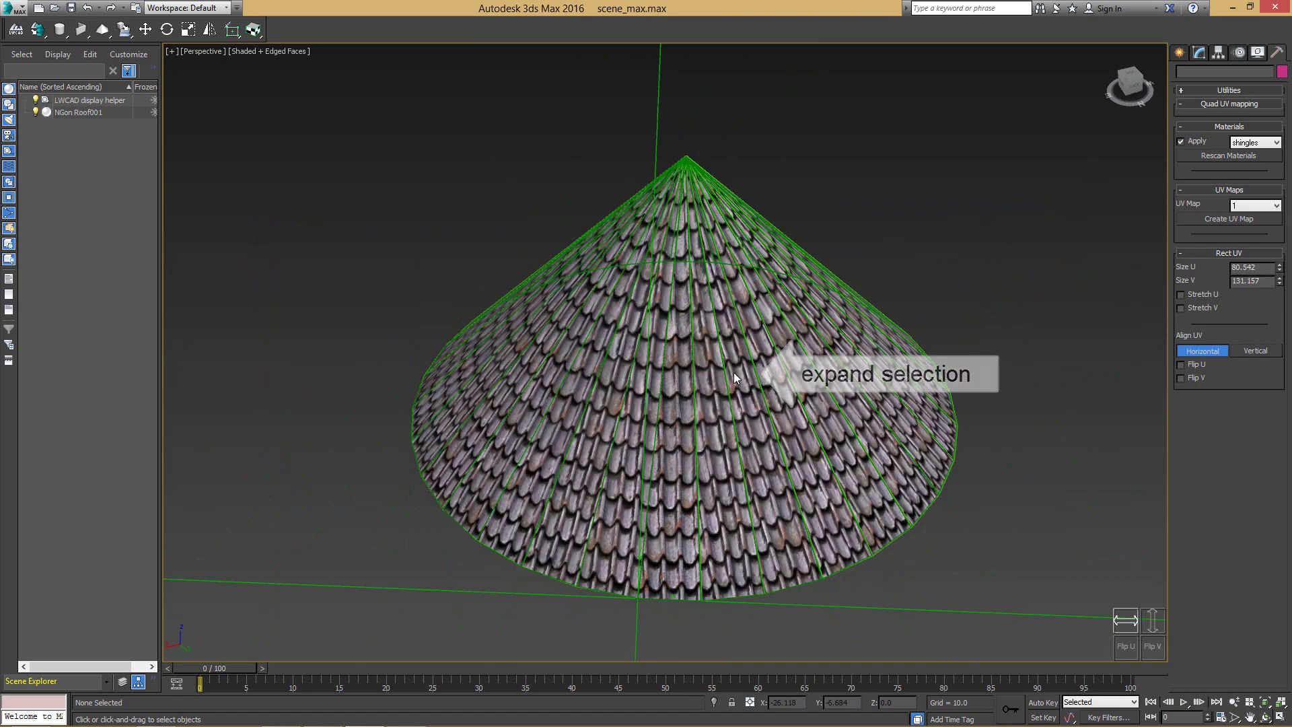
pyautogui.moveTo(838, 407)
pyautogui.keyDown('alt'); pyautogui.mouseDown(button='middle')
pyautogui.moveTo(784, 461)
pyautogui.moveTo(741, 406)
pyautogui.moveTo(839, 406)
pyautogui.mouseUp(button='middle'); pyautogui.keyUp('alt')
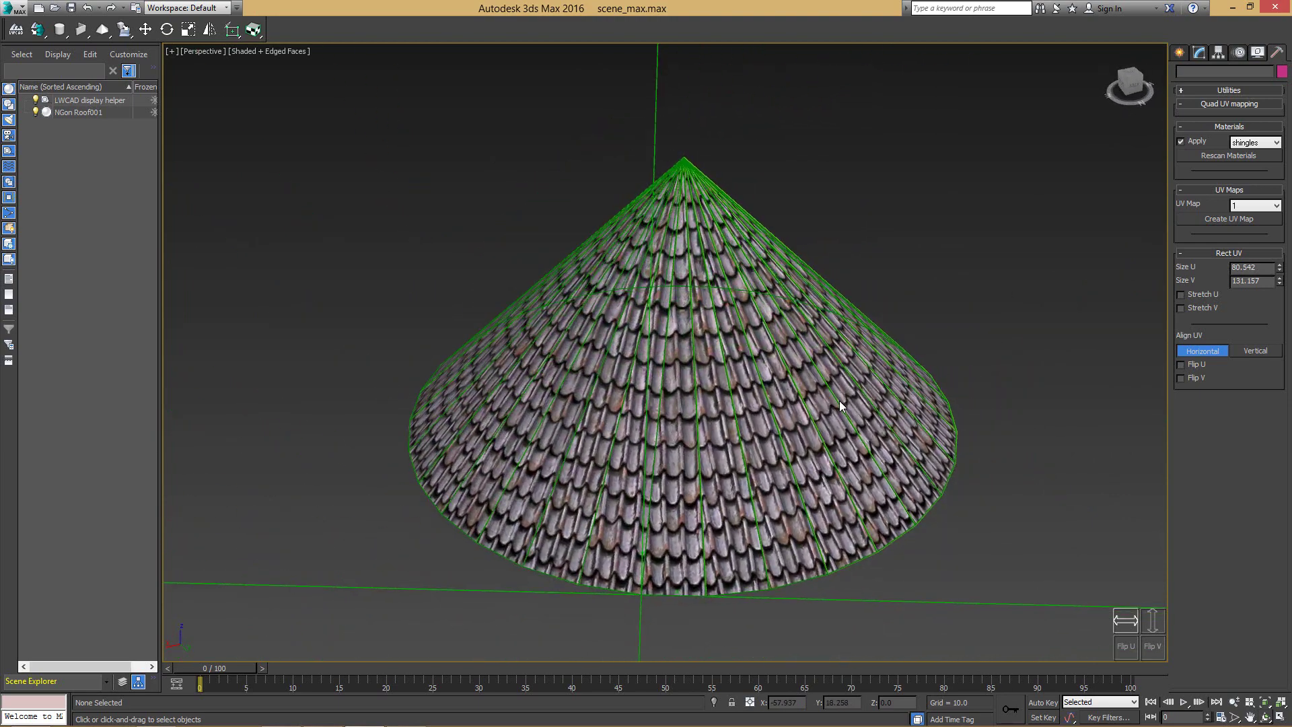
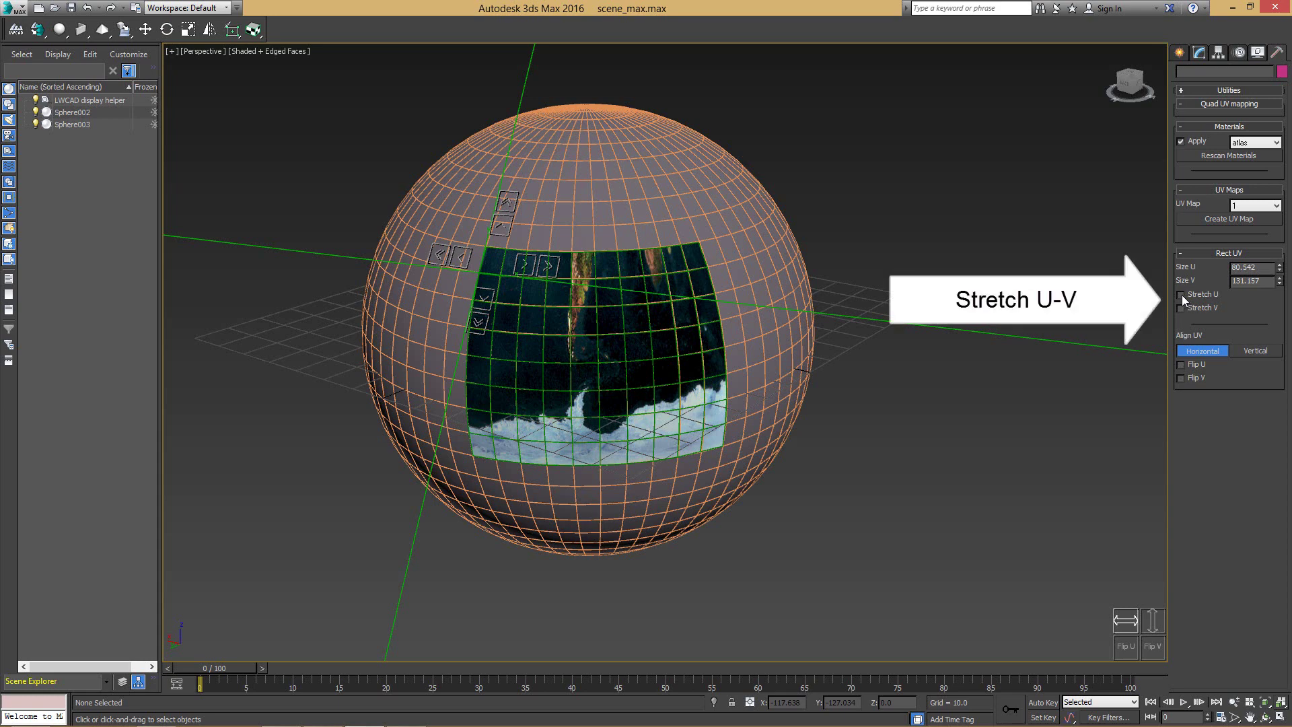
# Step: Stretch the atlas texture in both U and V across the mapped patch on the sphere
pyautogui.click(1181, 295)
pyautogui.click(1181, 309)
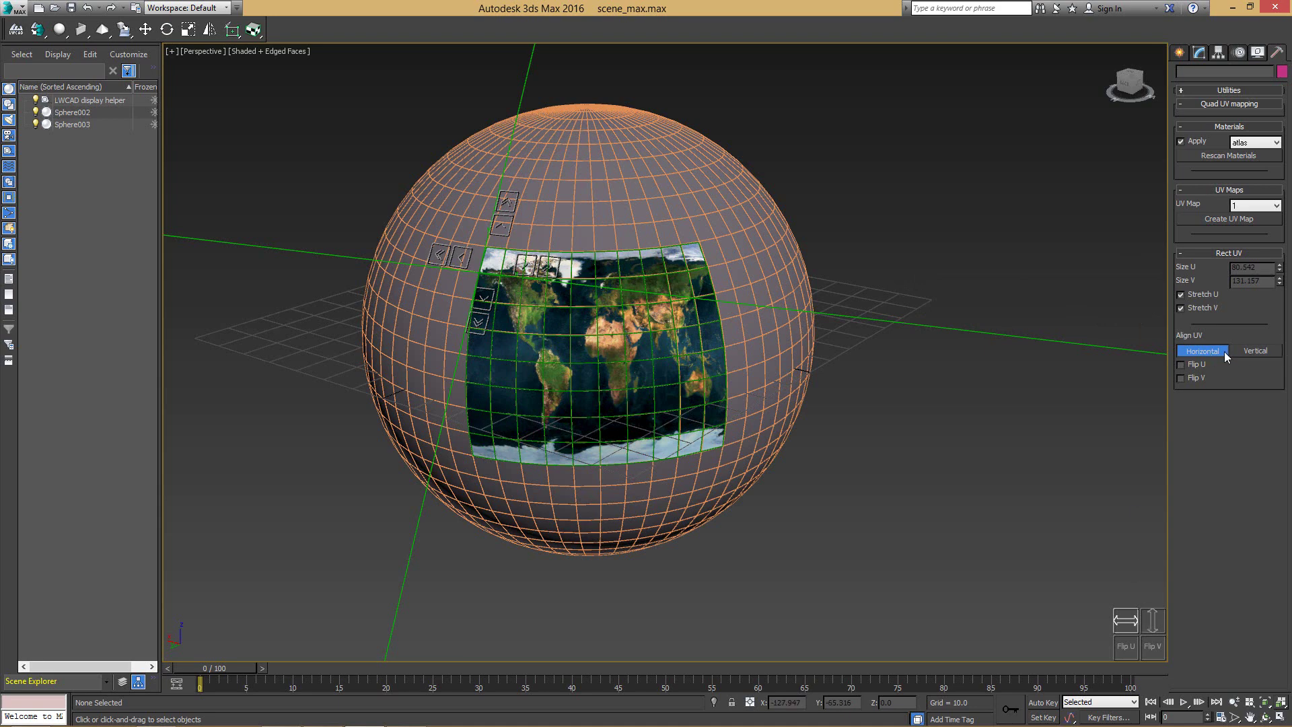
# Step: Try vertical alignment, a U flip and a V flip on the sphere's atlas mapping, returning each to its original setting
pyautogui.click(1153, 621)
pyautogui.click(1125, 621)
pyautogui.click(1154, 619)
pyautogui.click(1121, 622)
pyautogui.click(1124, 645)
pyautogui.click(1124, 644)
pyautogui.click(1154, 648)
pyautogui.click(1153, 647)
# Step: Expand the atlas mapping all around the sphere and to both poles, and finish Quad UV
pyautogui.click(547, 269)
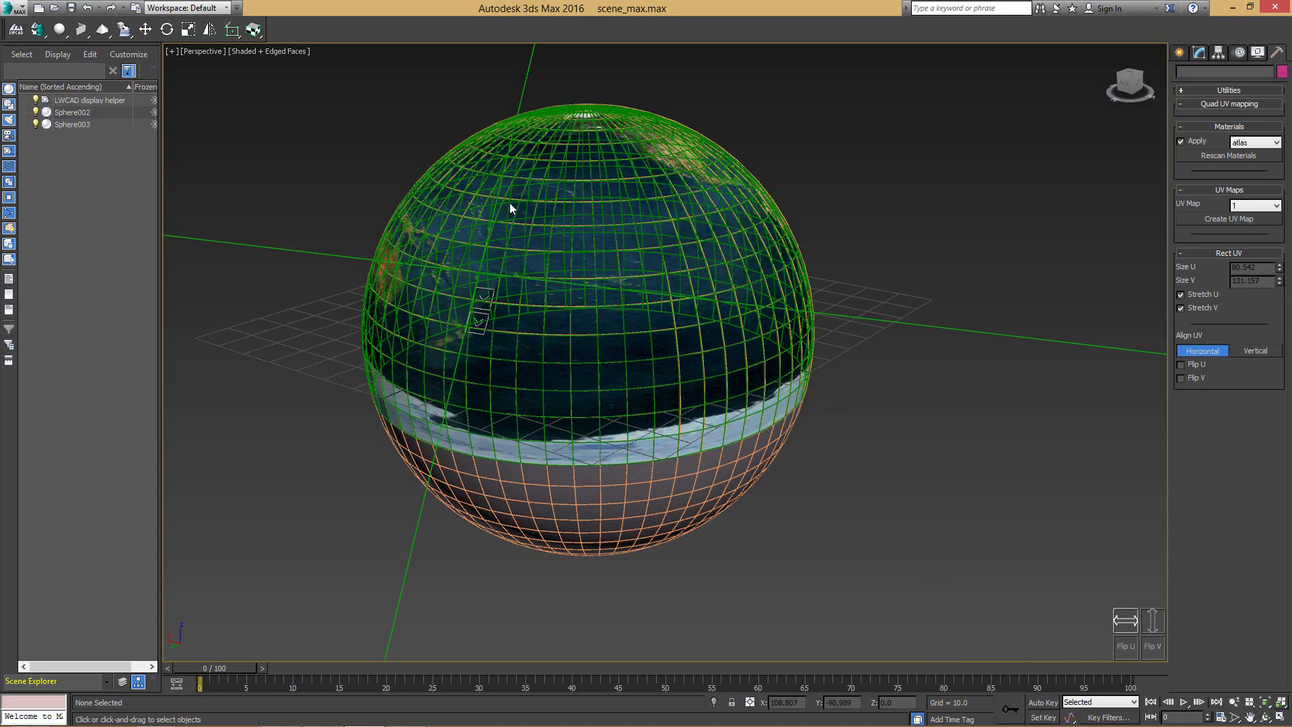
pyautogui.click(476, 324)
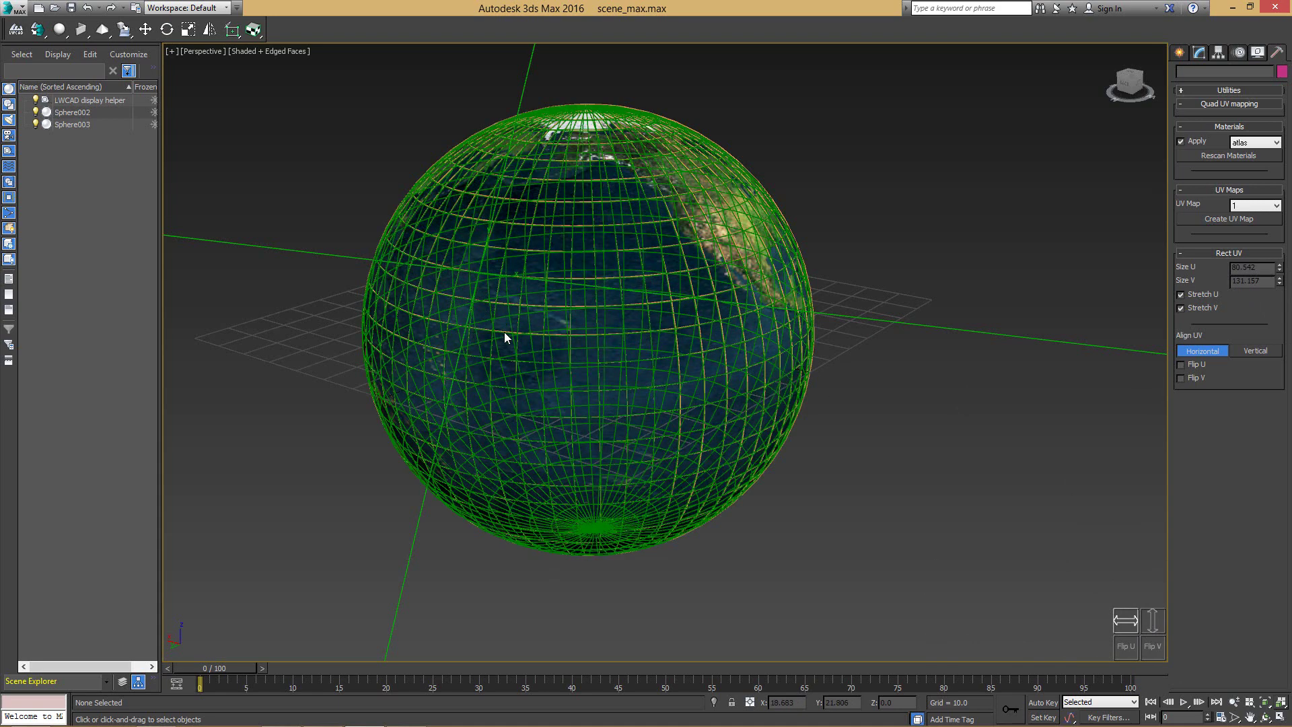
pyautogui.keyDown('alt'); pyautogui.moveTo(796, 385); pyautogui.dragTo(827, 416, button='middle'); pyautogui.keyUp('alt')
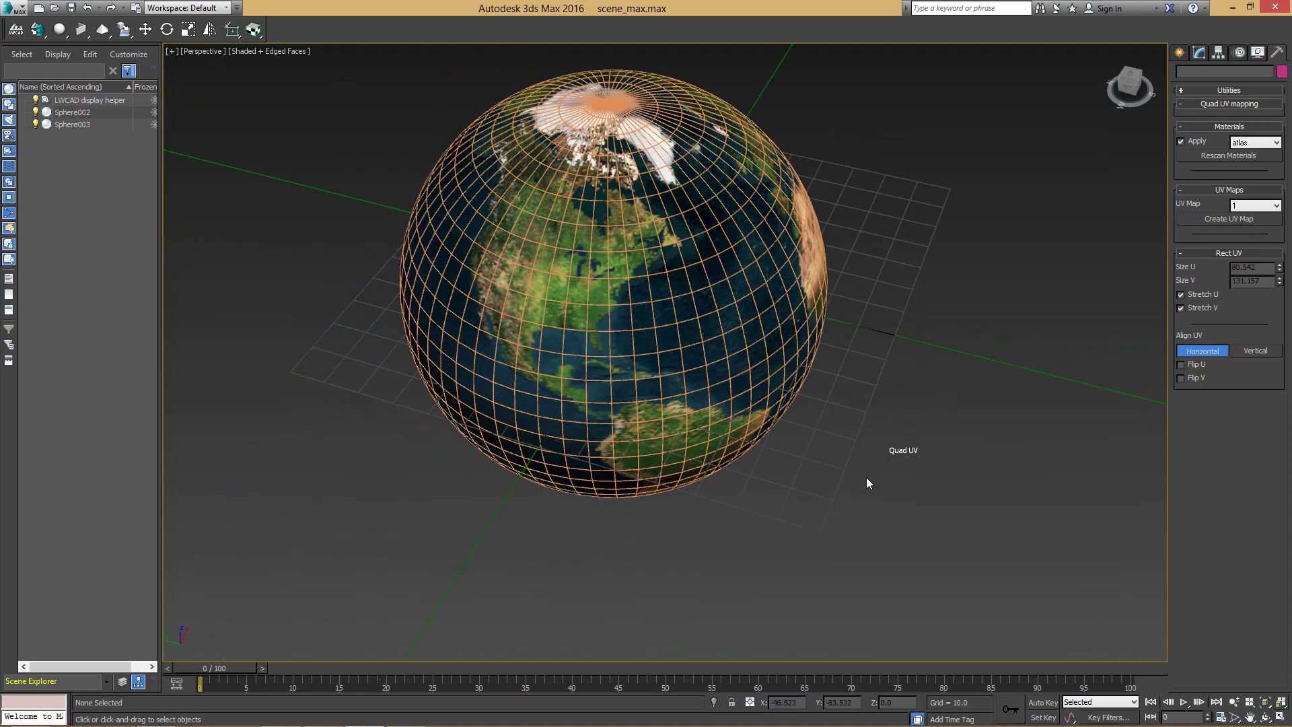
# Step: Hide the edged faces and inspect the textured globe from several sides
pyautogui.hotkey('shift', 'z')
pyautogui.press('F4')
pyautogui.keyDown('alt'); pyautogui.moveTo(783, 502); pyautogui.dragTo(301, 484, button='middle'); pyautogui.keyUp('alt')
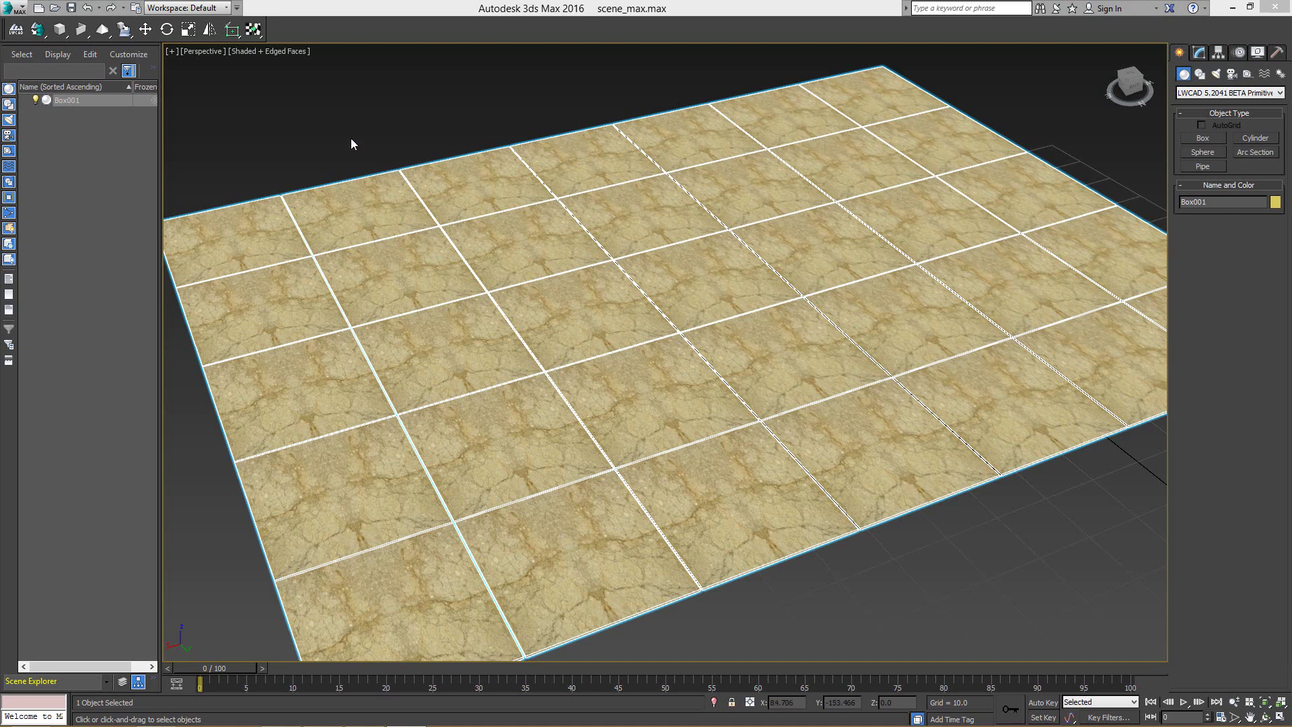
# Step: Examine the tiled floor's polygons by selecting several tiles one at a time, clear the selection and leave polygon editing
pyautogui.click(1200, 54)
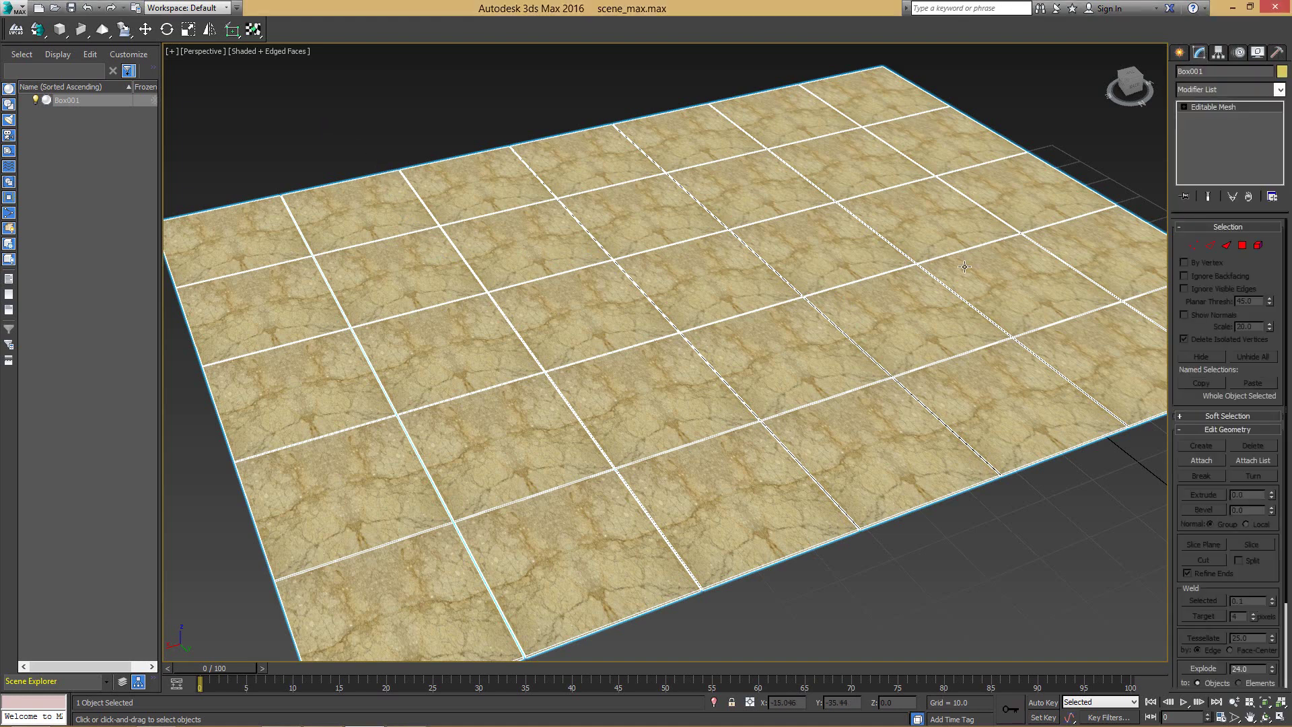
pyautogui.click(1243, 246)
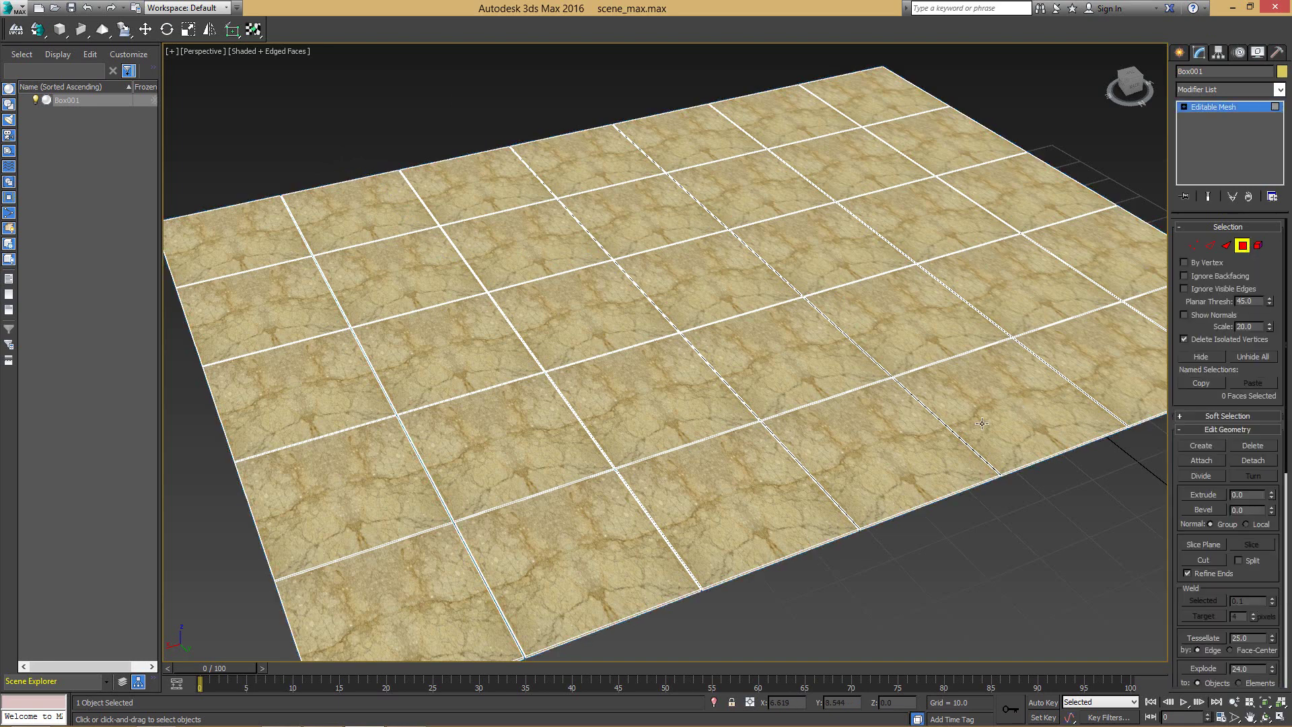
pyautogui.click(874, 429)
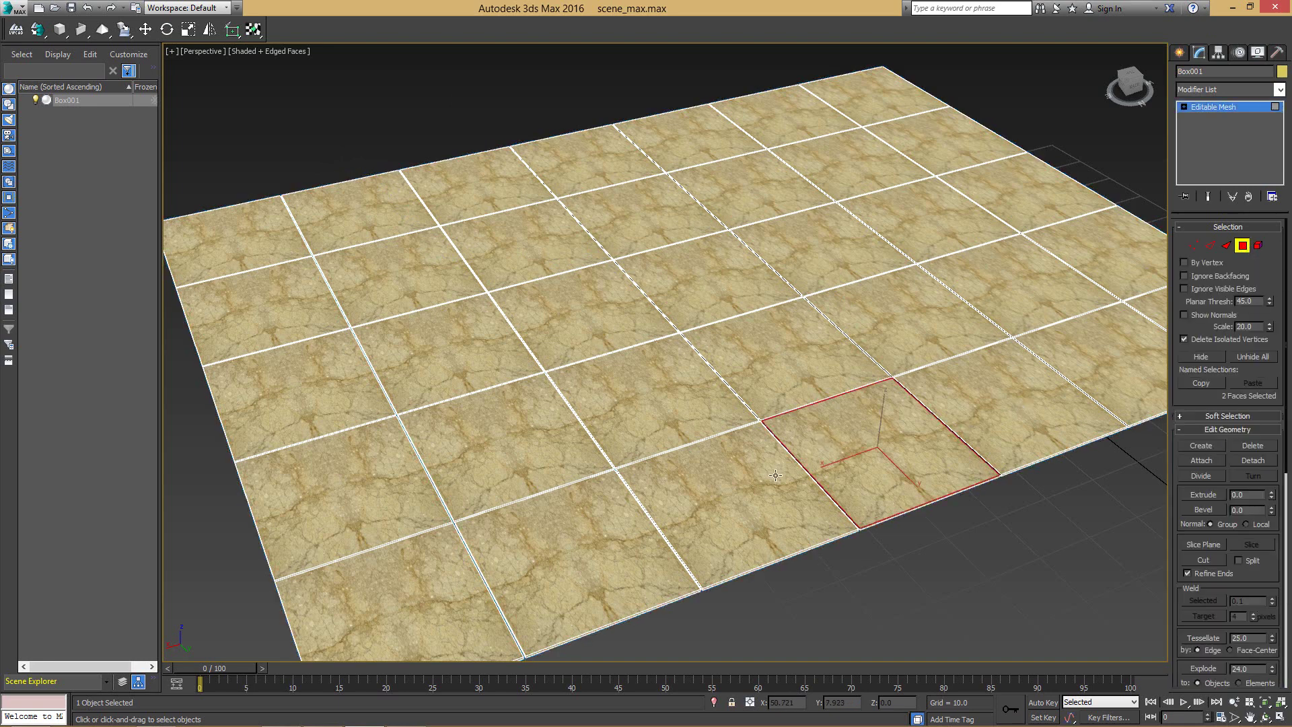
pyautogui.click(755, 484)
pyautogui.click(571, 534)
pyautogui.click(511, 452)
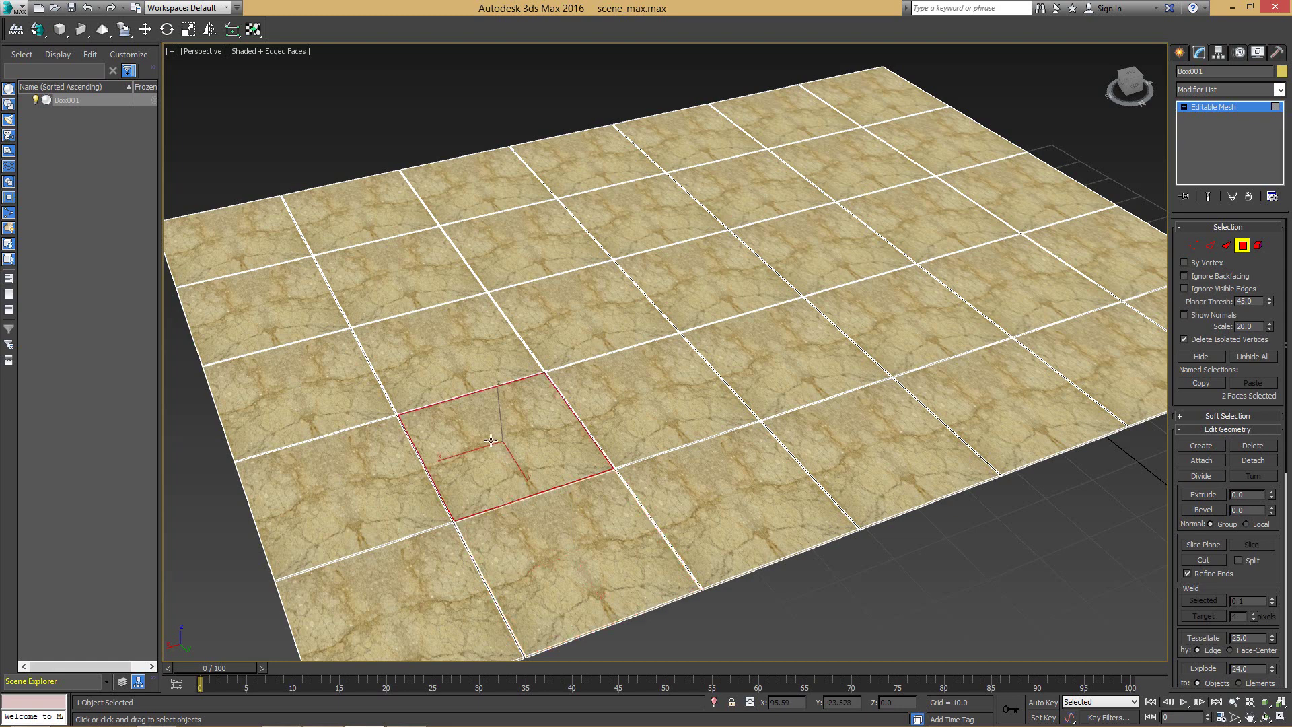
pyautogui.click(656, 389)
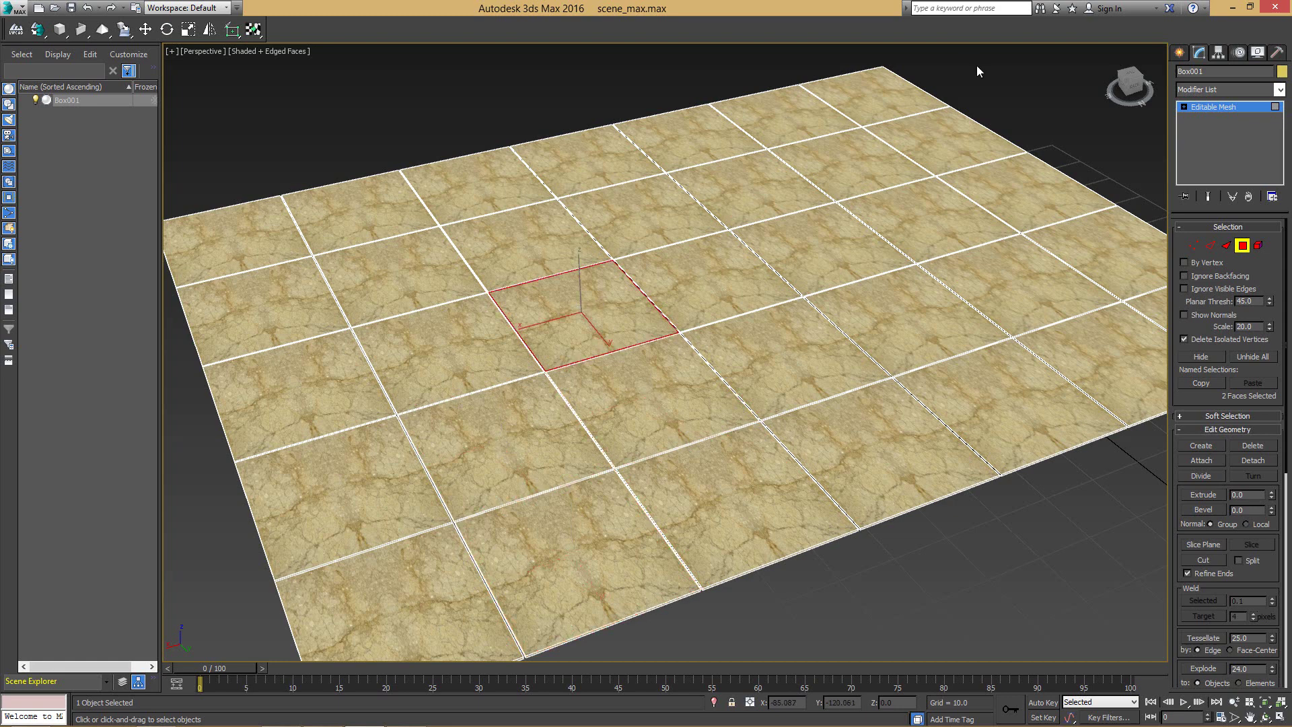
pyautogui.click(1039, 560)
pyautogui.rightClick(1038, 560)
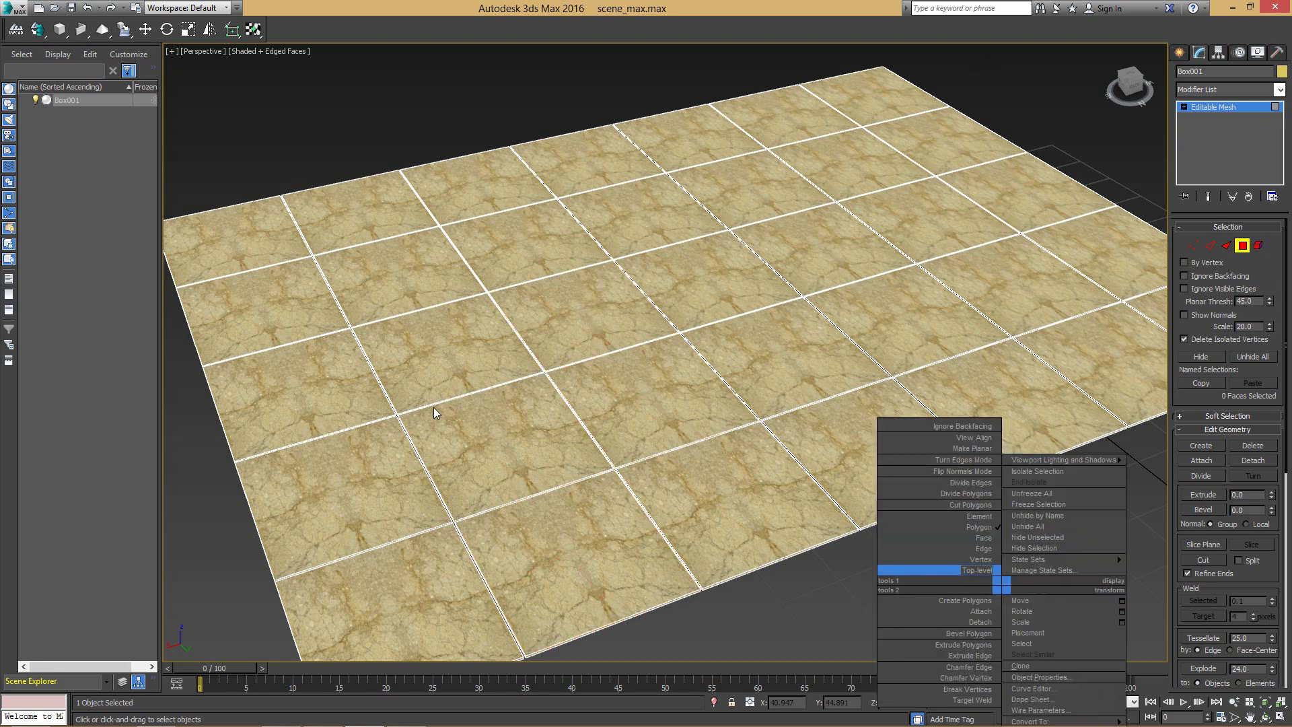
pyautogui.click(67, 109)
pyautogui.click(67, 100)
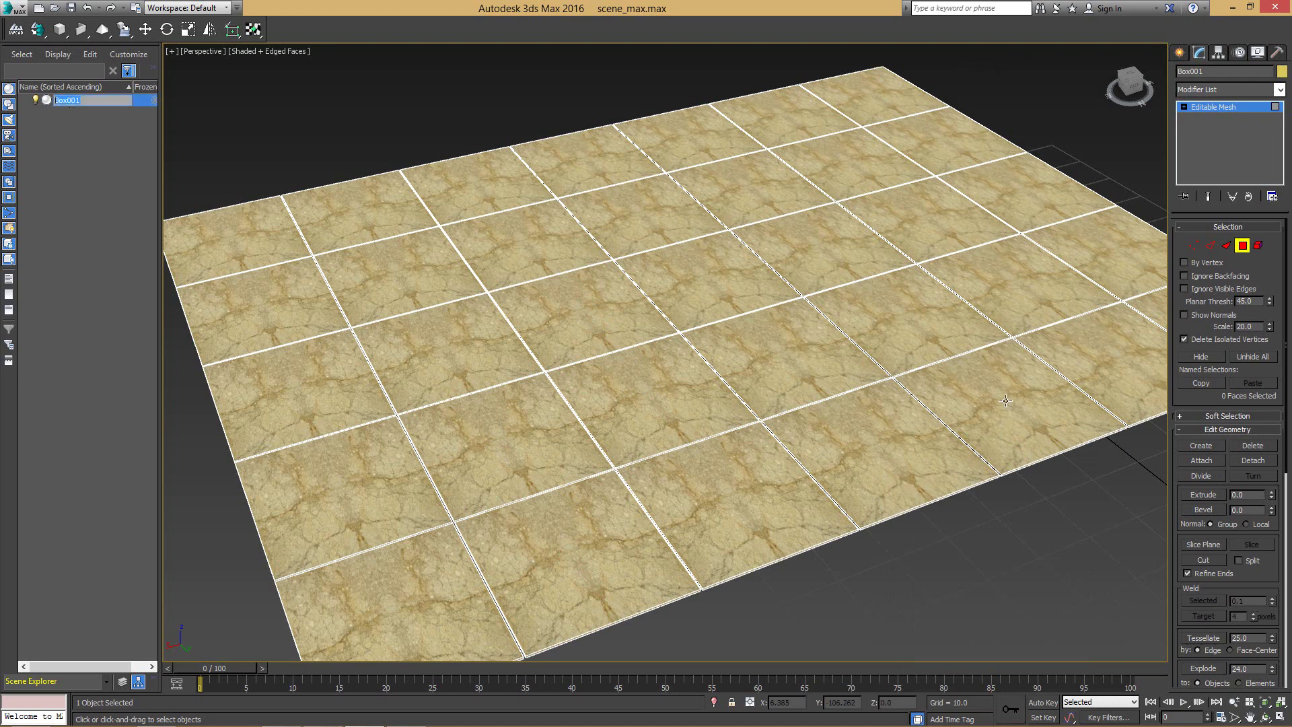
pyautogui.click(1199, 55)
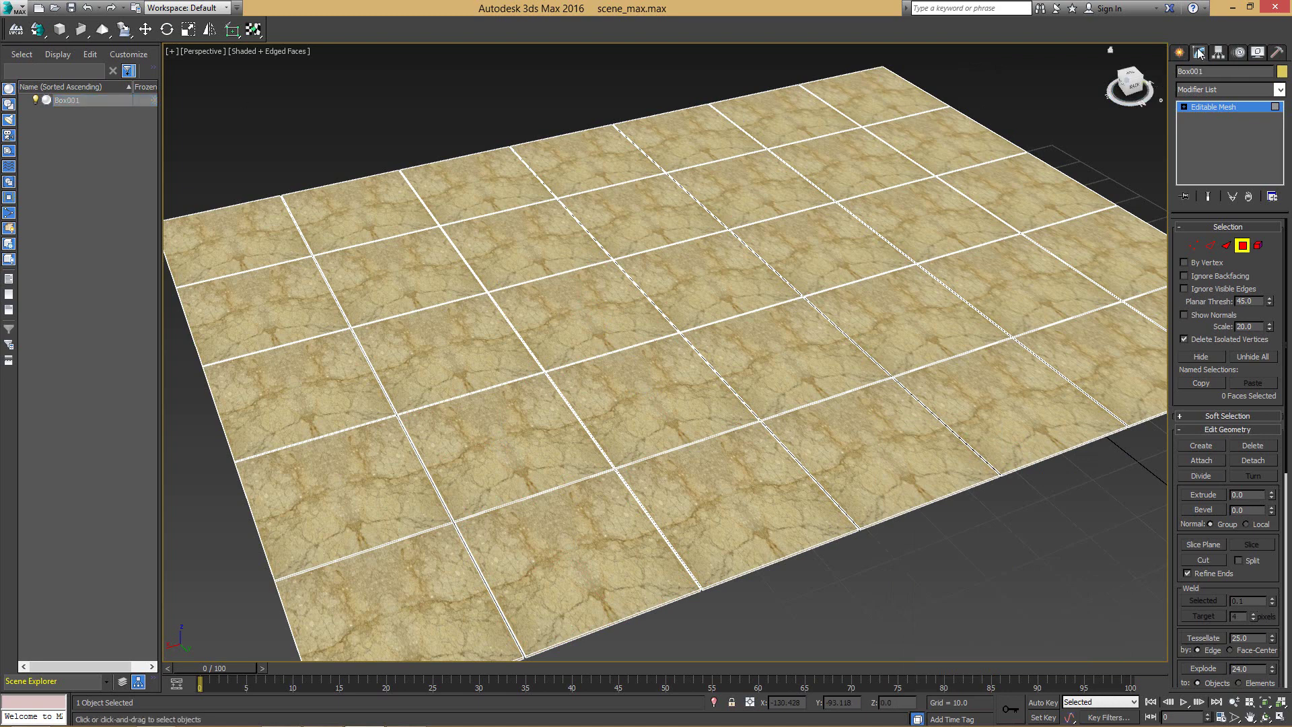
pyautogui.click(1184, 53)
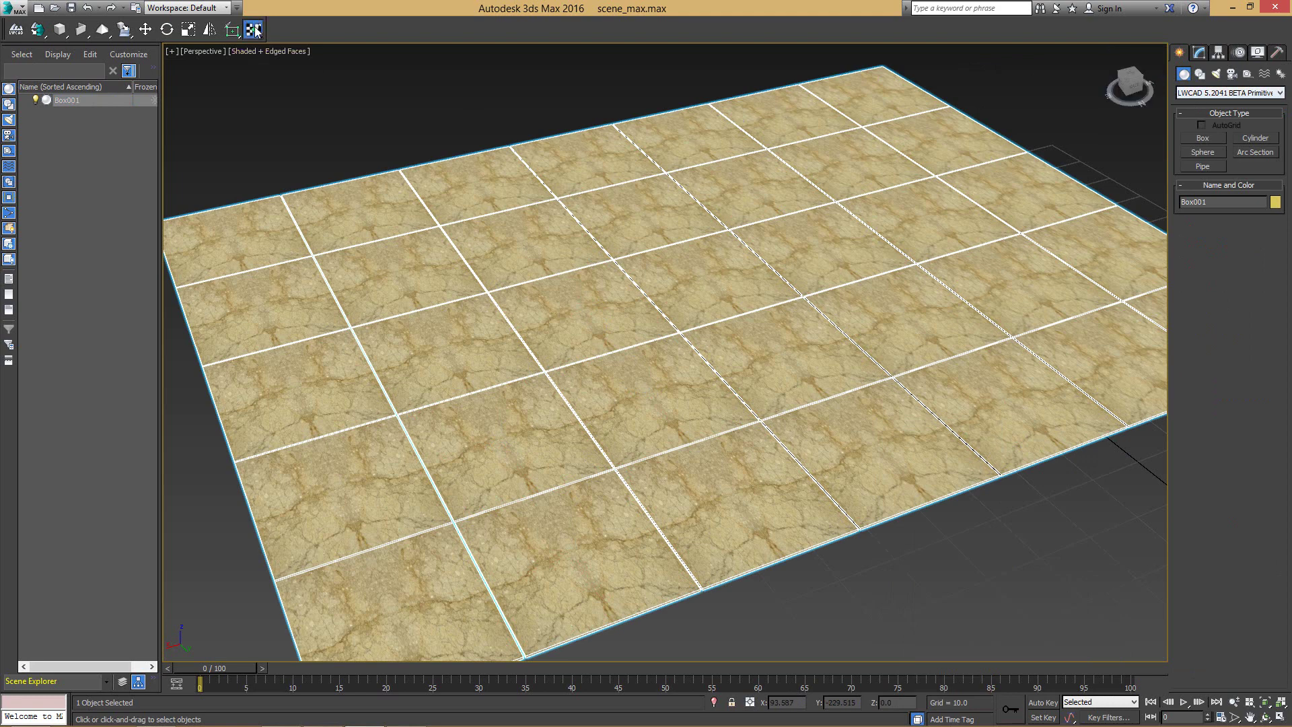
# Step: Apply Random UV to the floor tiles with a Size U of 20.2 and a Size V of 18.8
pyautogui.moveTo(254, 29); pyautogui.dragTo(260, 95)
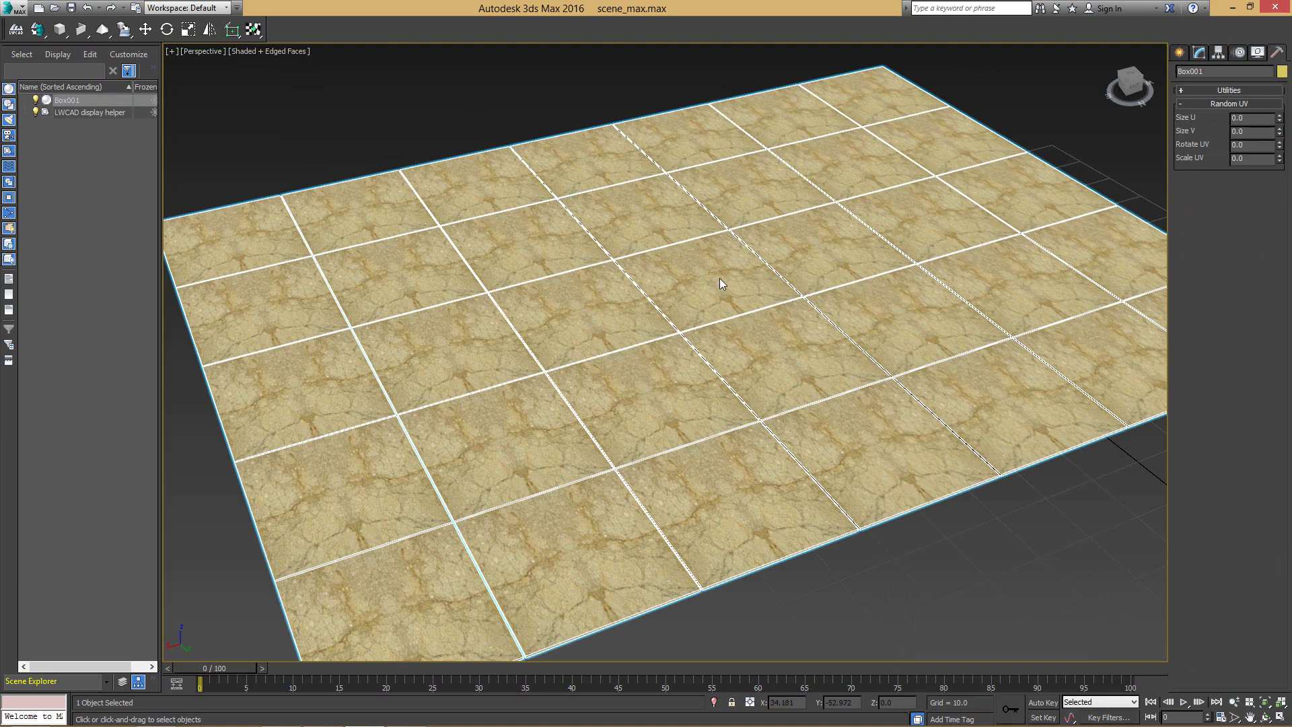
pyautogui.moveTo(1280, 119); pyautogui.dragTo(1280, 723)
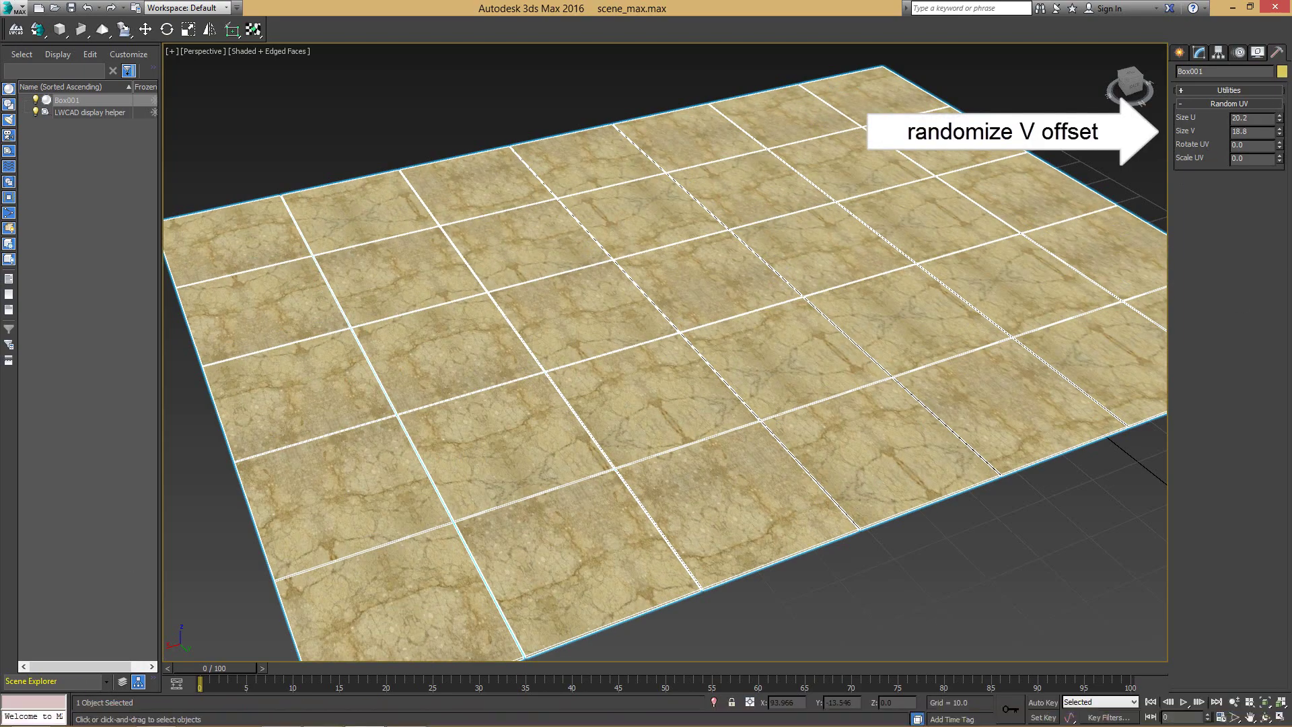
# Step: Randomize the floor tiles' UV rotation with a value of 24.0 and their UV scale with 38.0
pyautogui.click(1279, 142)
pyautogui.moveTo(1280, 144); pyautogui.dragTo(1254, 680)
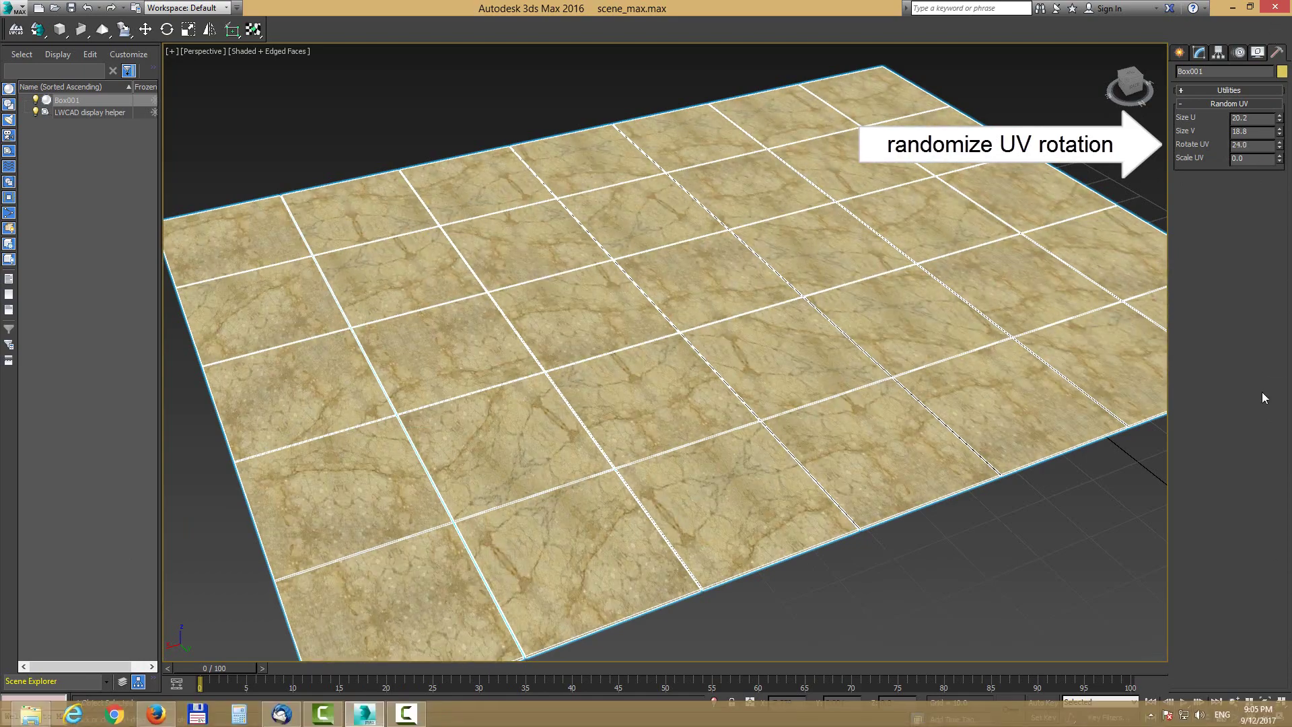
pyautogui.moveTo(1279, 160); pyautogui.dragTo(1279, 134)
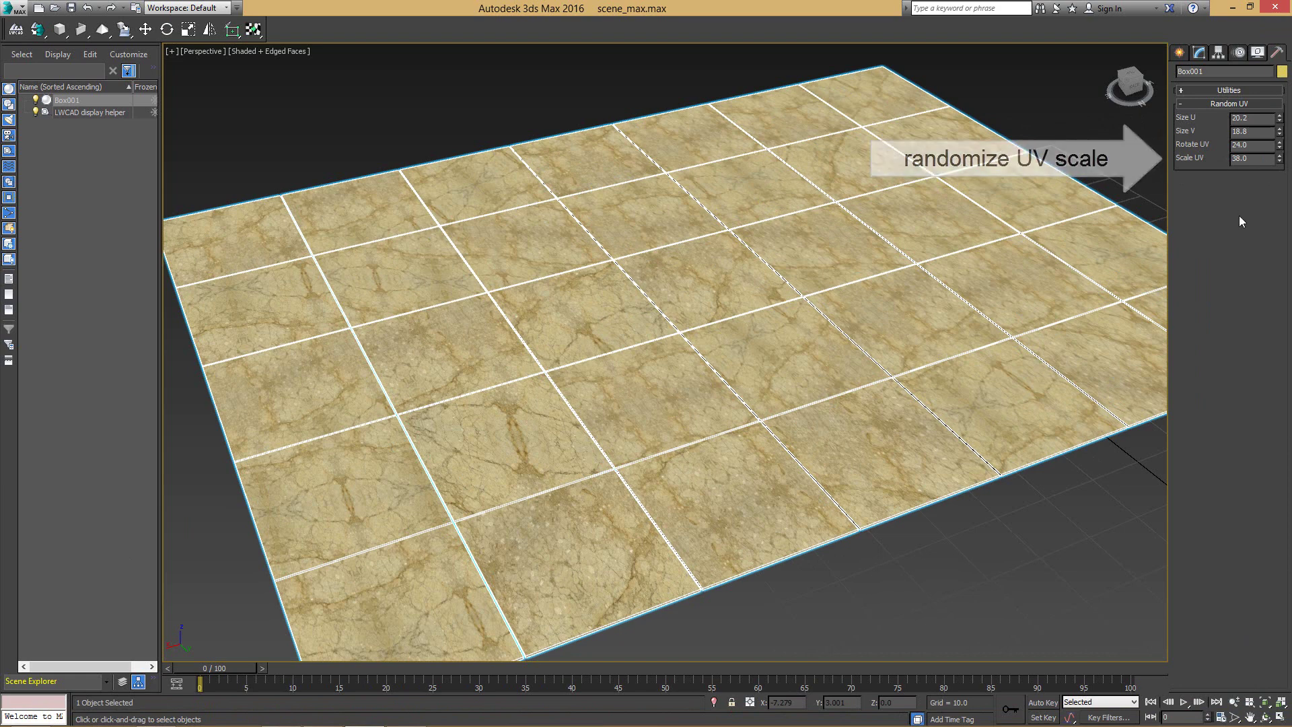